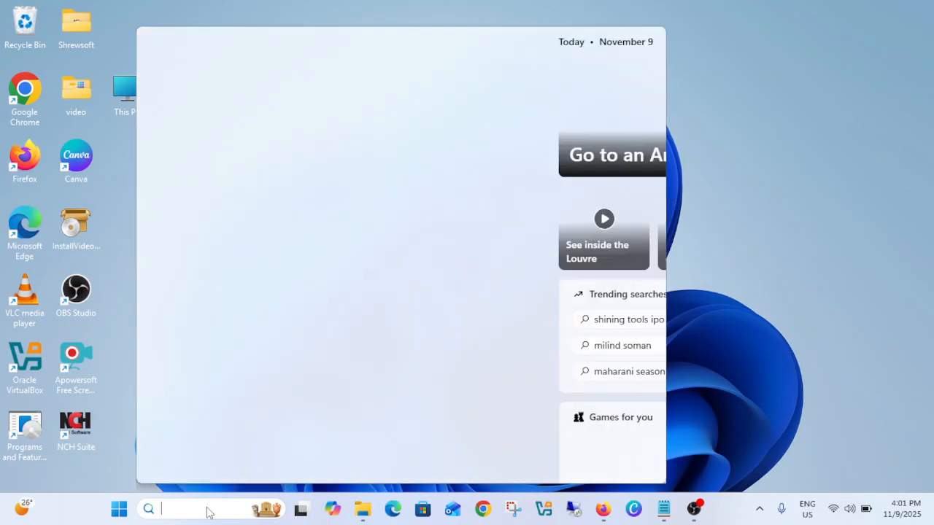
# Search Windows for Google Chrome and try to open the app
pyautogui.write('google Chrome')
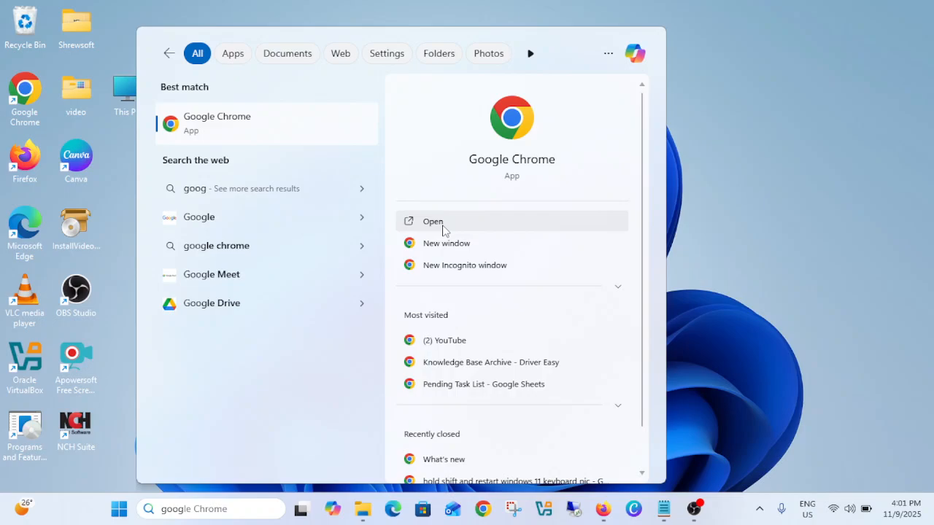
pyautogui.click(448, 222)
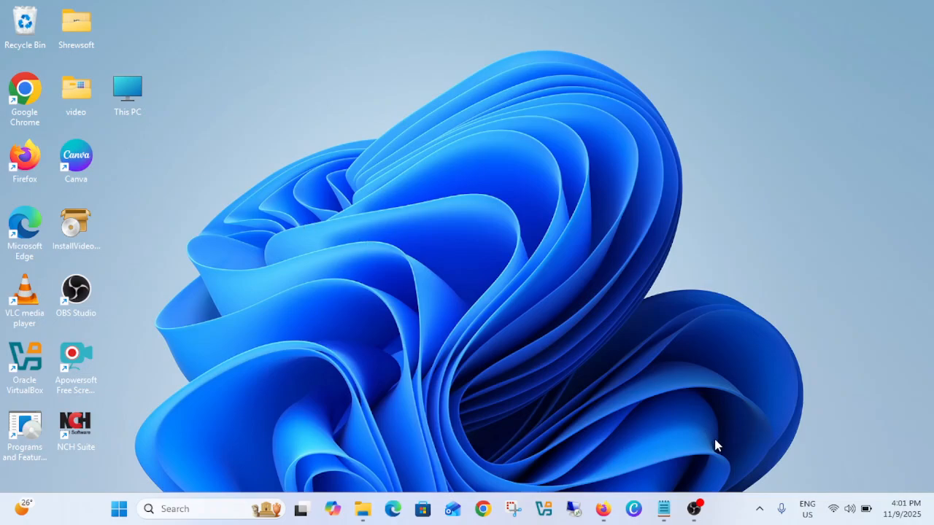
# Open Task Manager in a maximized window and end the Firefox task
pyautogui.rightClick(732, 510)
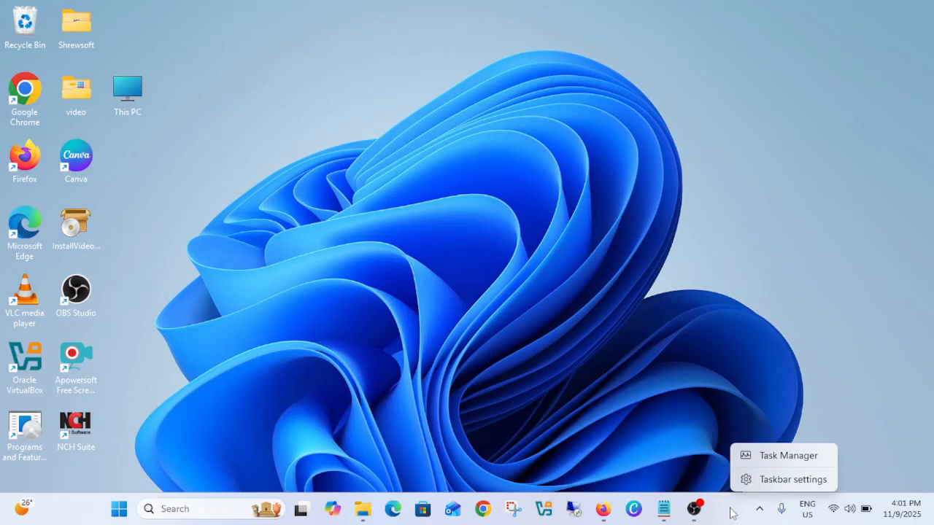
pyautogui.click(781, 460)
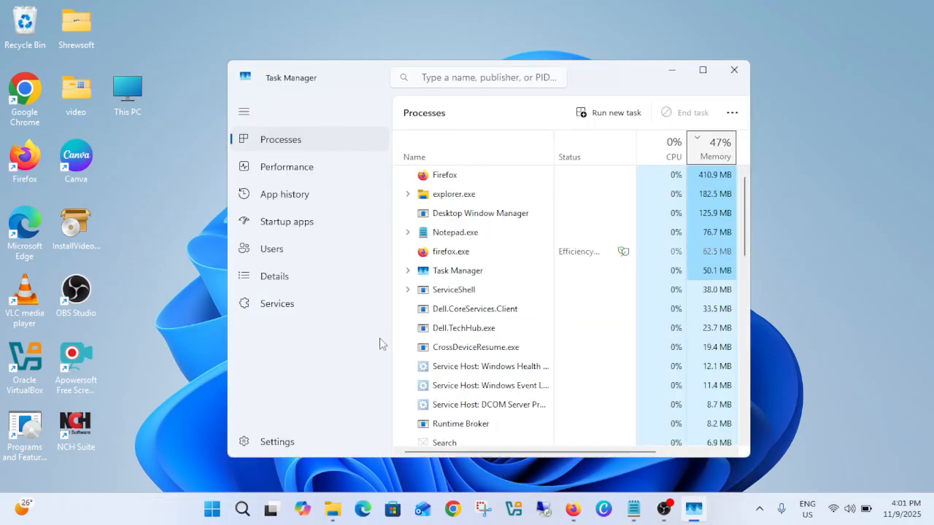
pyautogui.click(706, 74)
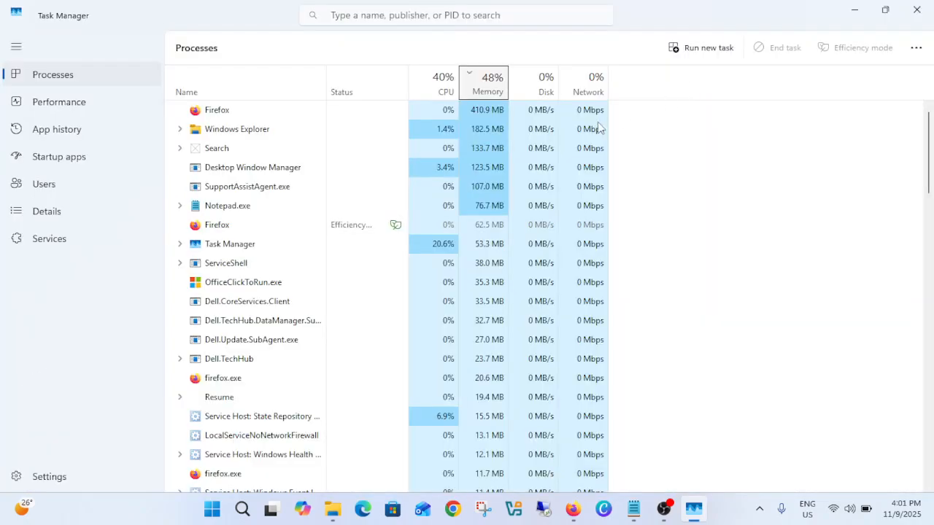
pyautogui.click(242, 111)
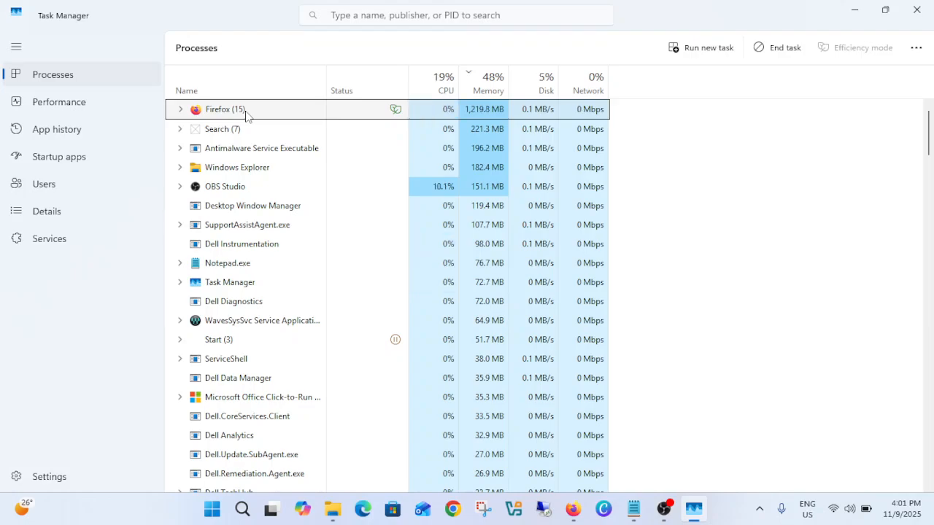
pyautogui.rightClick(246, 115)
pyautogui.click(286, 154)
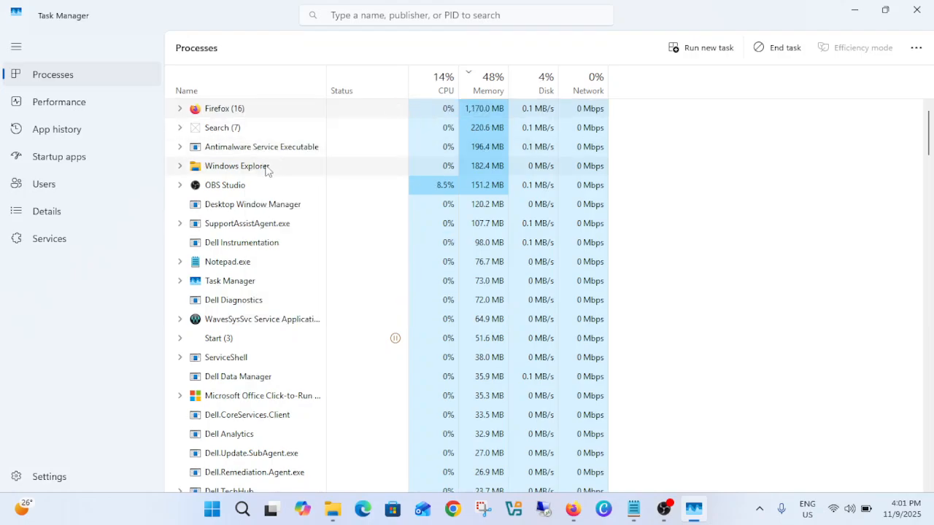
# Look through the running processes in Task Manager for any Chrome entry and close Task Manager
pyautogui.click(235, 149)
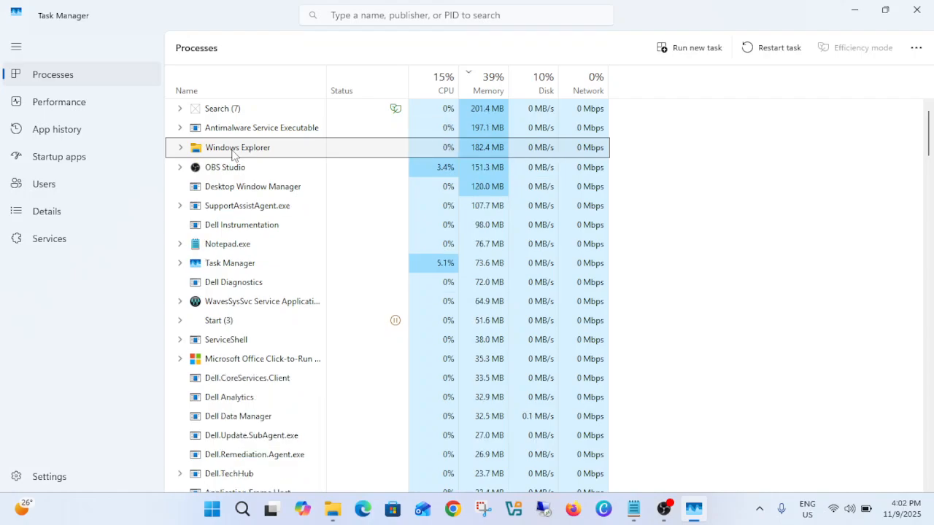
pyautogui.press('c')
pyautogui.scroll(-1, 255, 221)
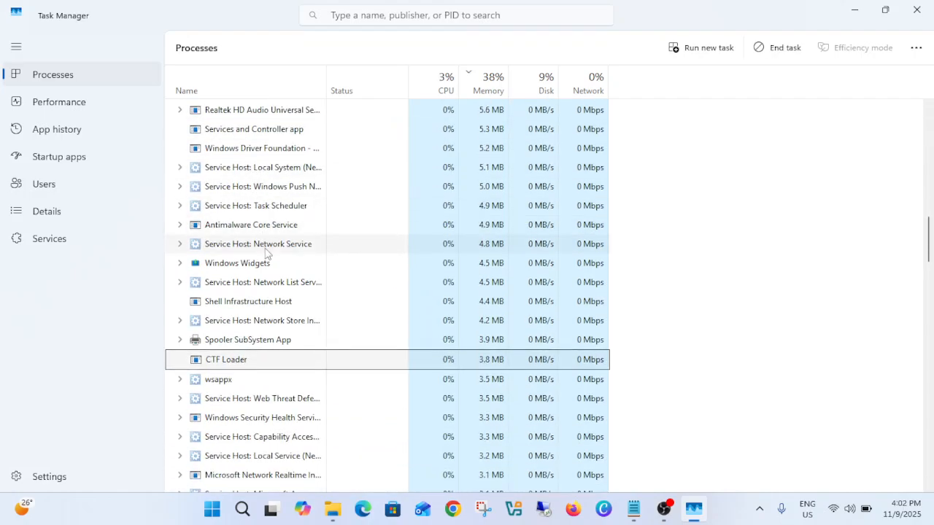
pyautogui.press('c')
pyautogui.scroll(-11, 266, 253)
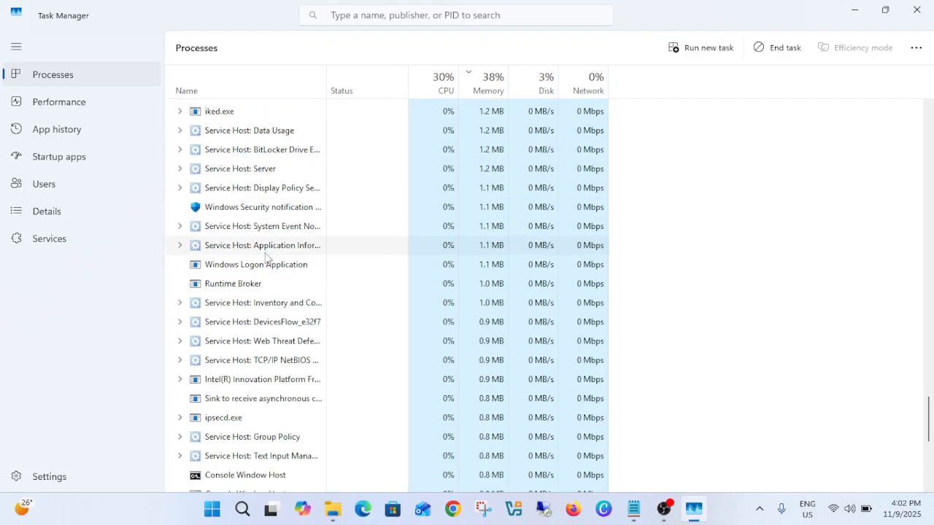
pyautogui.scroll(-3, 268, 262)
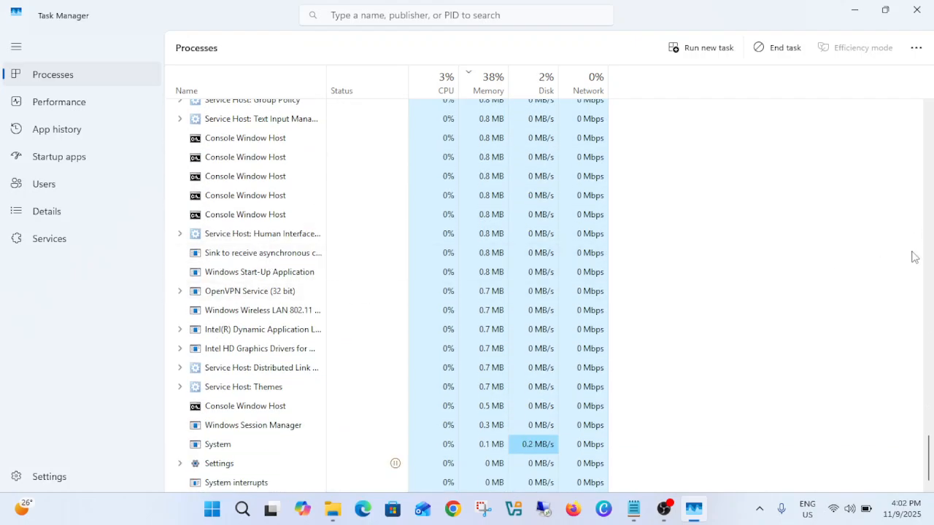
pyautogui.moveTo(928, 456); pyautogui.dragTo(893, 123)
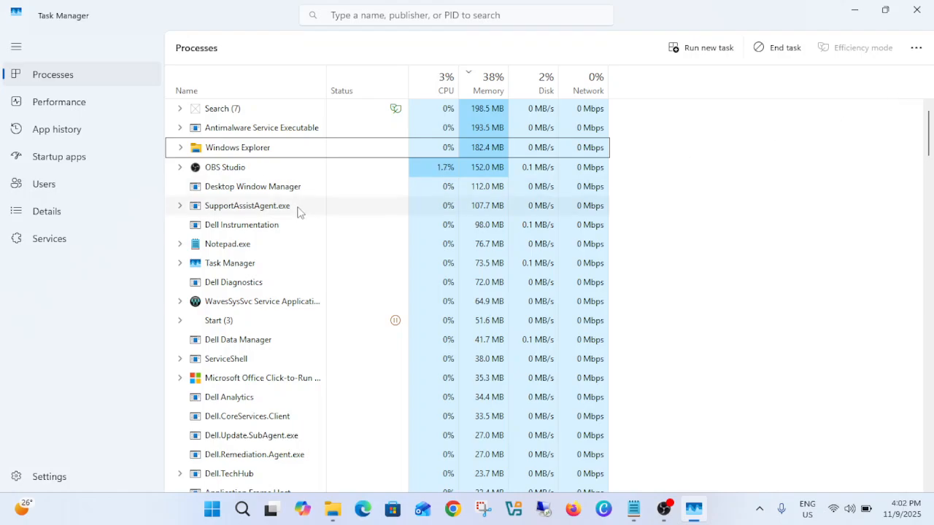
pyautogui.click(916, 9)
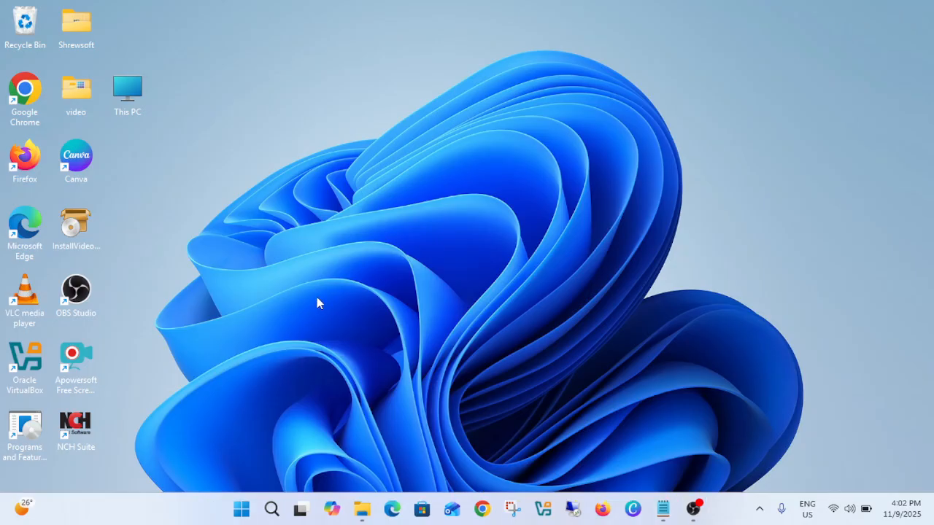
# Open the file location of the Google Chrome desktop shortcut, with chrome.exe in the Application folder
pyautogui.rightClick(29, 96)
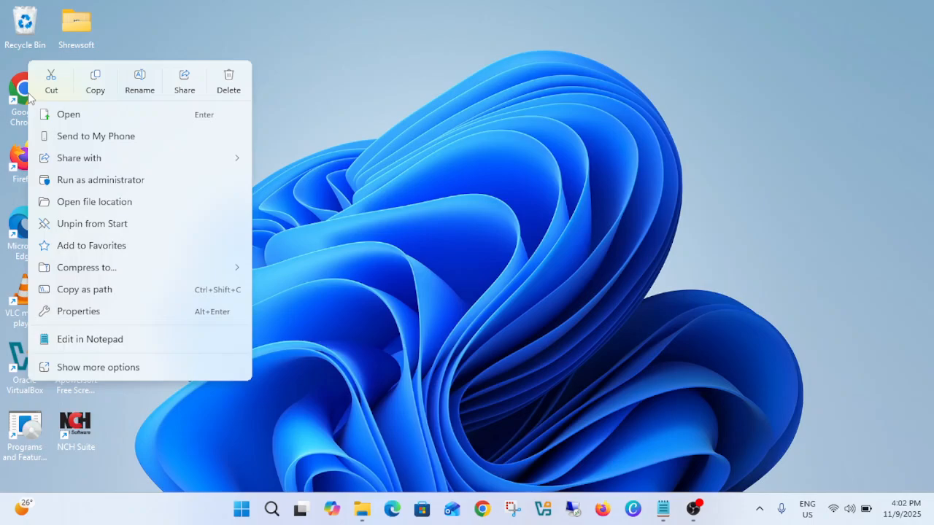
pyautogui.click(102, 208)
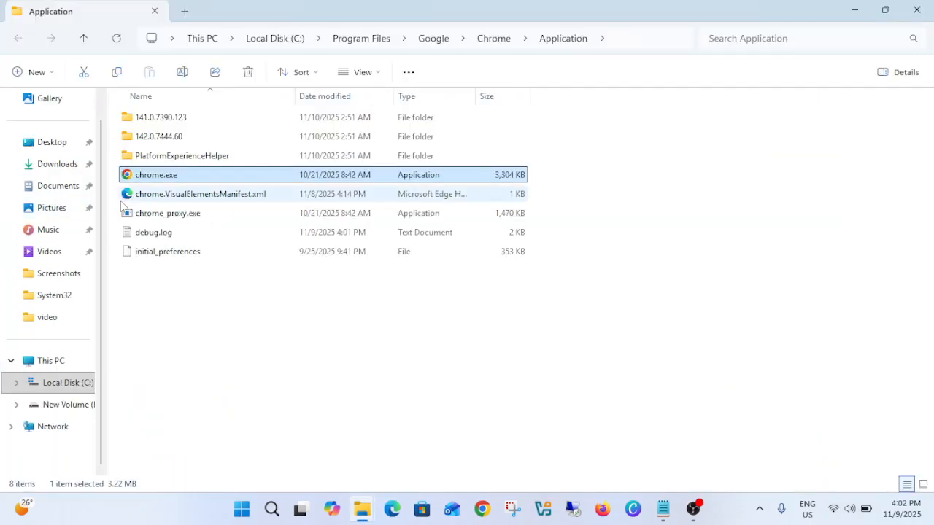
pyautogui.rightClick(173, 180)
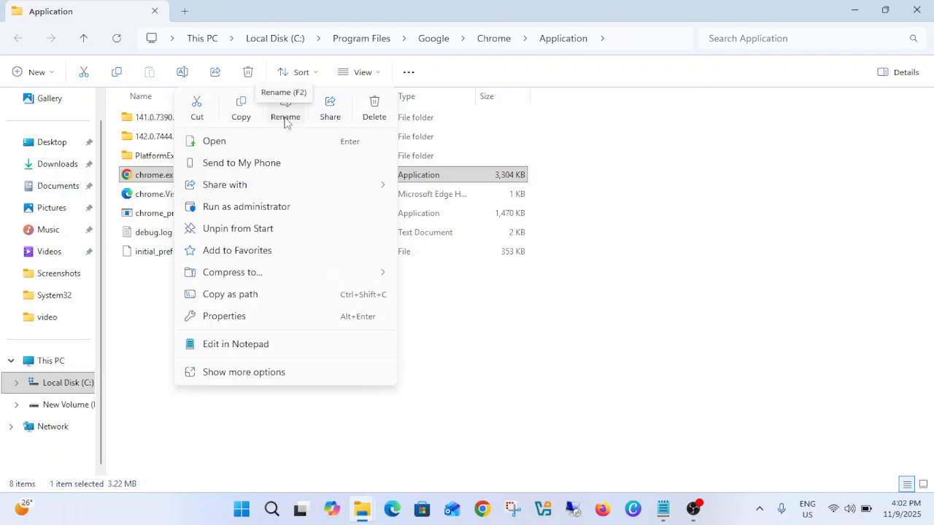
pyautogui.click(141, 314)
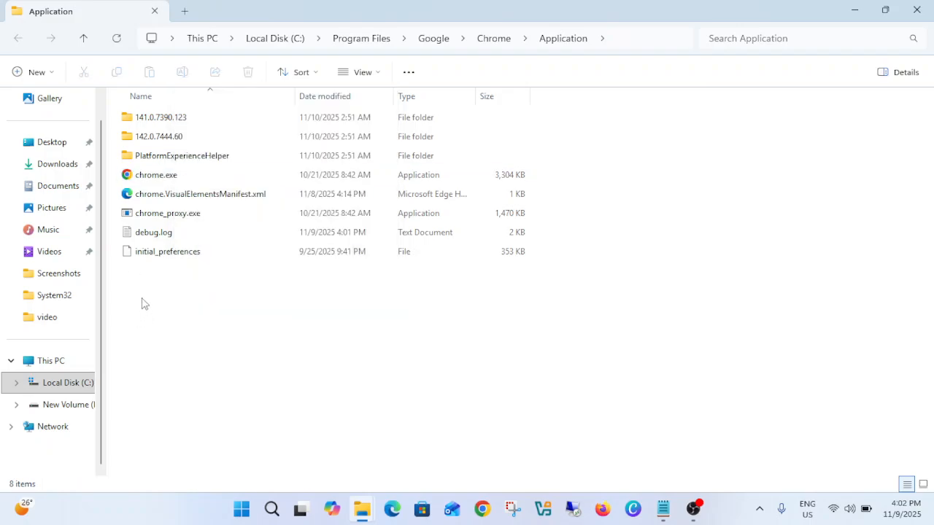
# Check in the folder's view options whether file name extensions are set to show
pyautogui.click(363, 71)
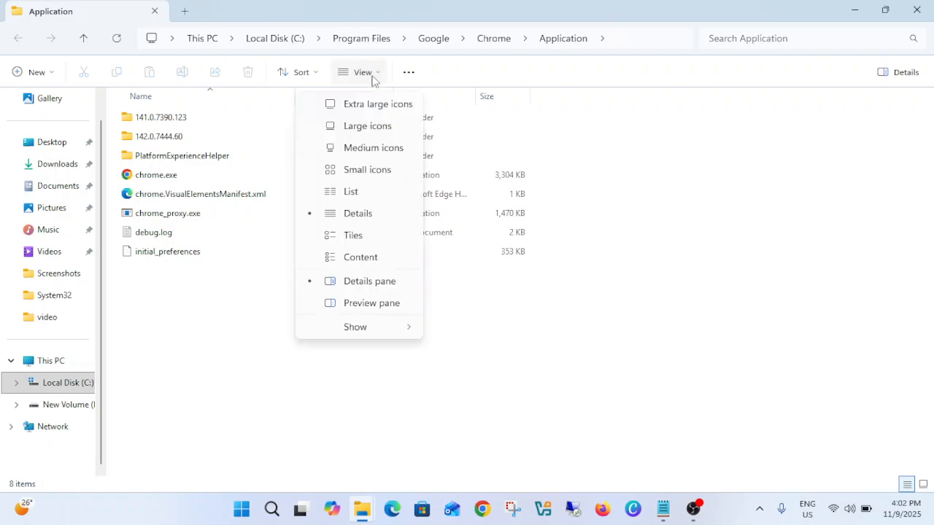
pyautogui.moveTo(368, 332)
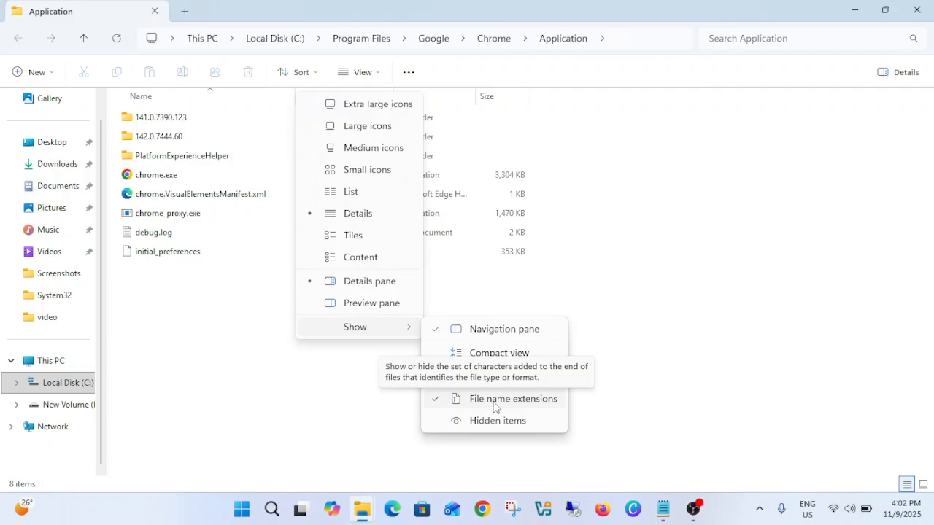
pyautogui.click(482, 423)
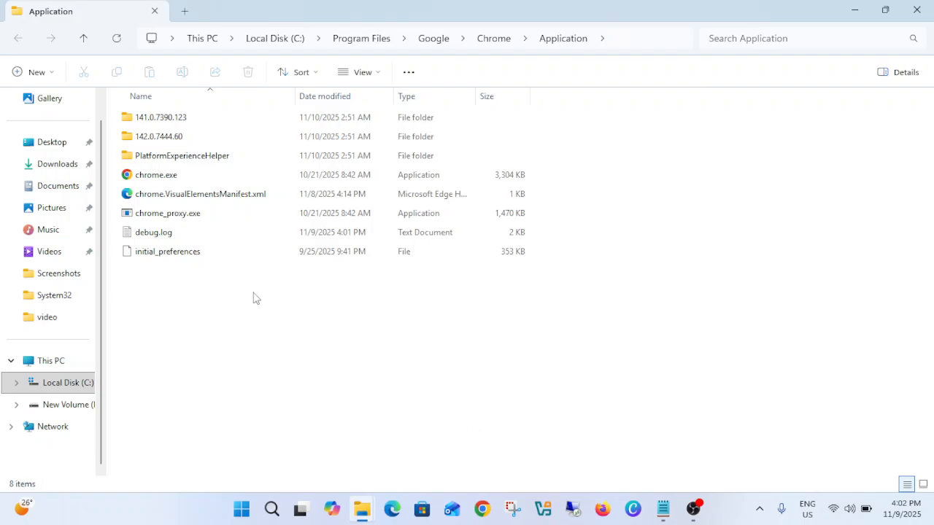
# Rename chrome.exe in the Application folder to chrome1.exe
pyautogui.click(173, 179)
pyautogui.rightClick(174, 178)
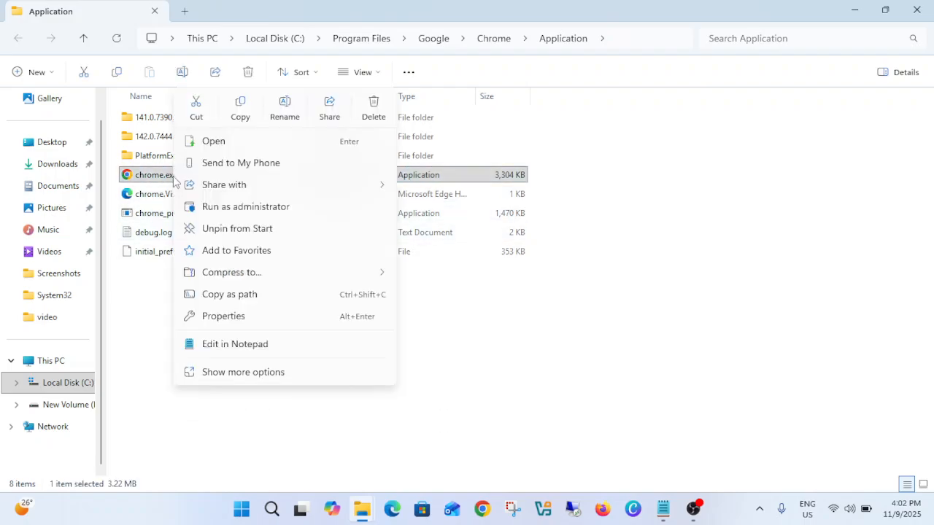
pyautogui.click(288, 118)
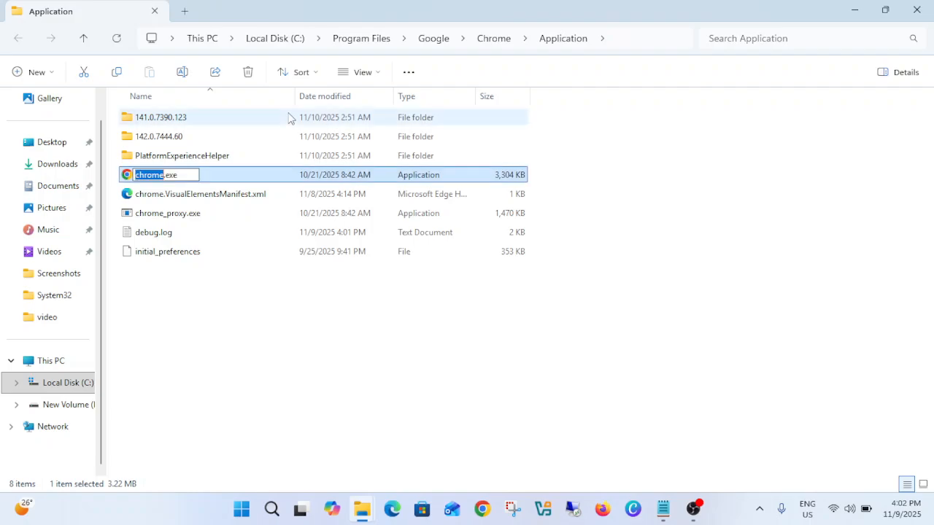
pyautogui.press('Right')
pyautogui.write('1')
pyautogui.press('Return')
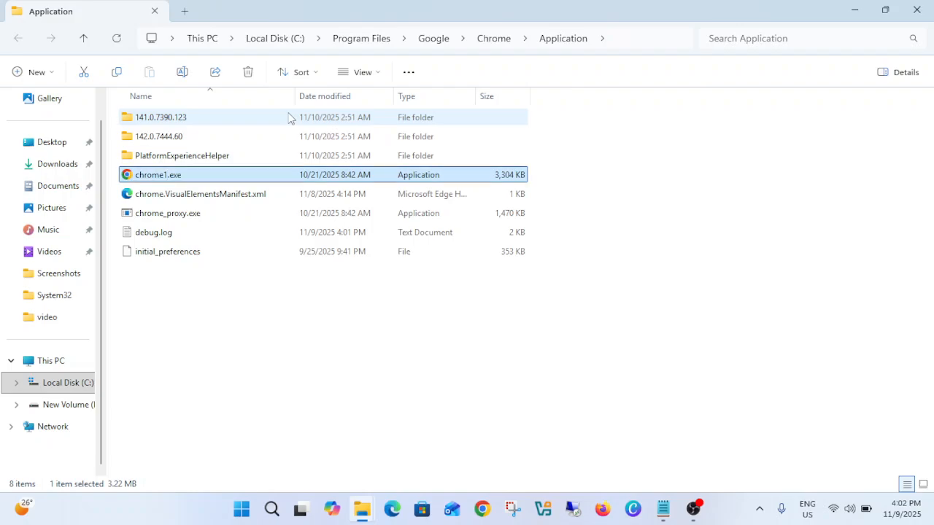
# Refresh the Application folder's file listing
pyautogui.click(229, 312)
pyautogui.rightClick(198, 319)
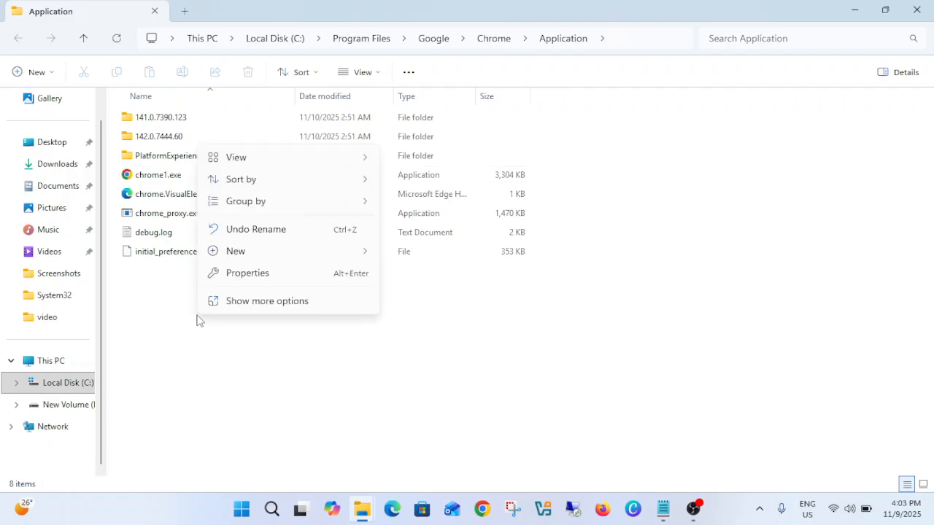
pyautogui.click(257, 308)
pyautogui.click(239, 181)
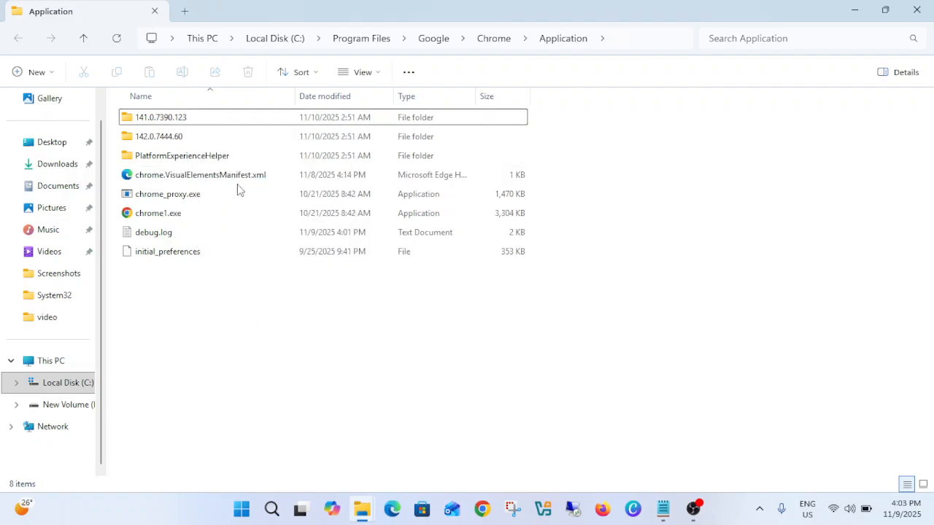
# Minimize the folder window, open the old Google Chrome desktop shortcut and agree to delete it
pyautogui.click(853, 11)
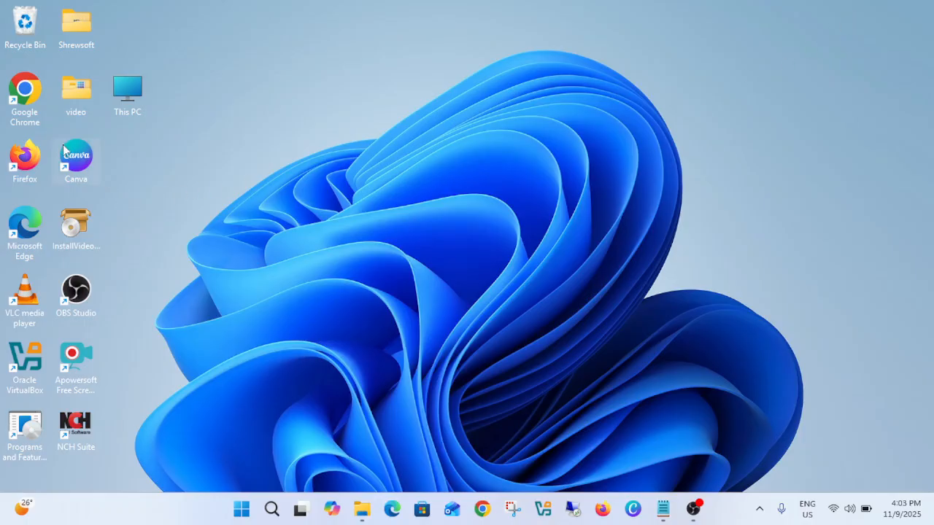
pyautogui.doubleClick(35, 115)
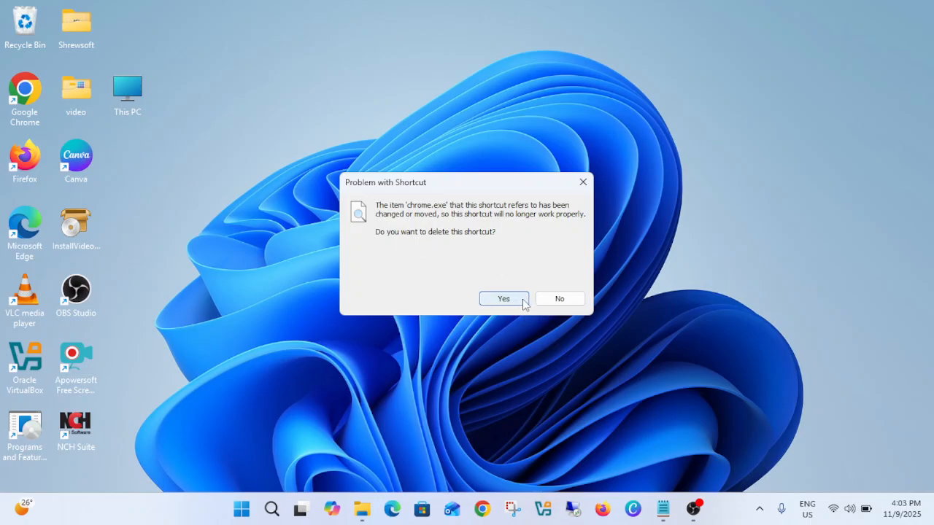
pyautogui.click(522, 301)
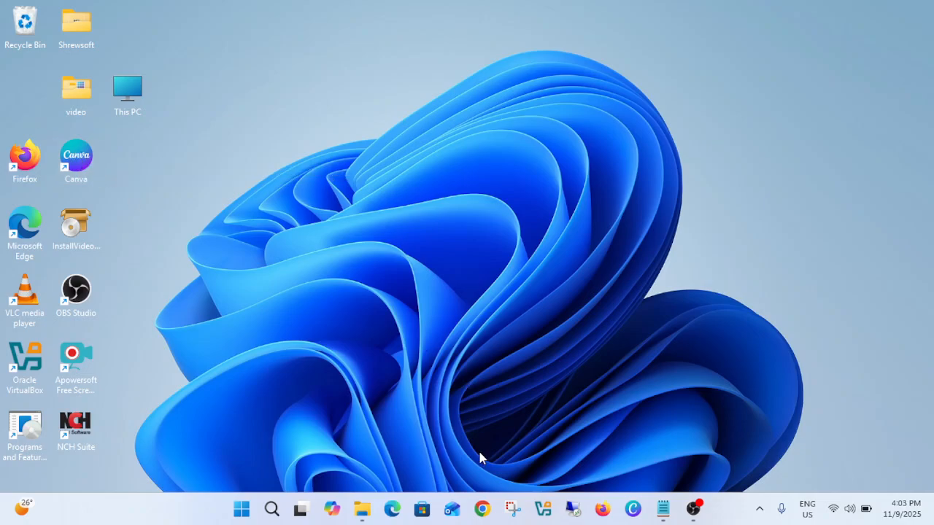
# Send chrome1.exe from the Application folder to the desktop as a shortcut and launch Chrome from that shortcut
pyautogui.moveTo(362, 509)
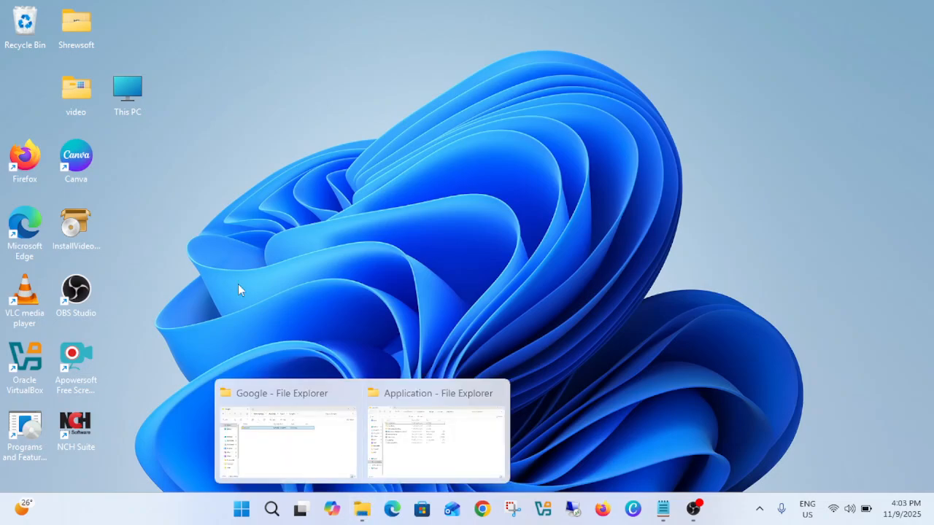
pyautogui.click(419, 430)
pyautogui.click(168, 213)
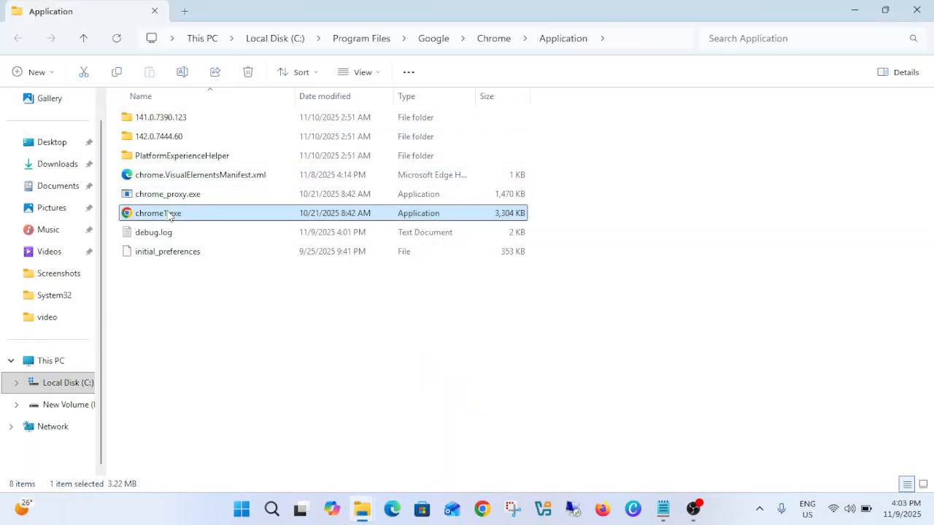
pyautogui.rightClick(170, 214)
pyautogui.click(246, 372)
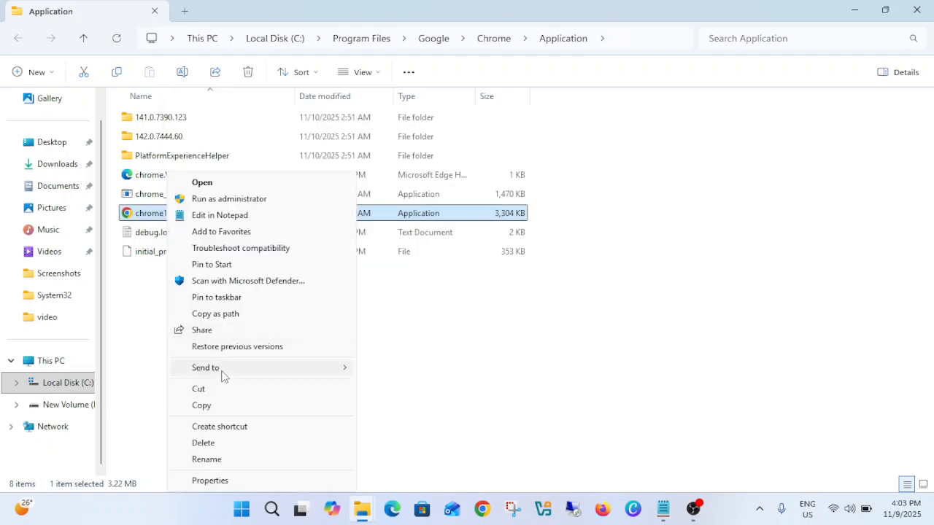
pyautogui.moveTo(223, 374)
pyautogui.click(431, 405)
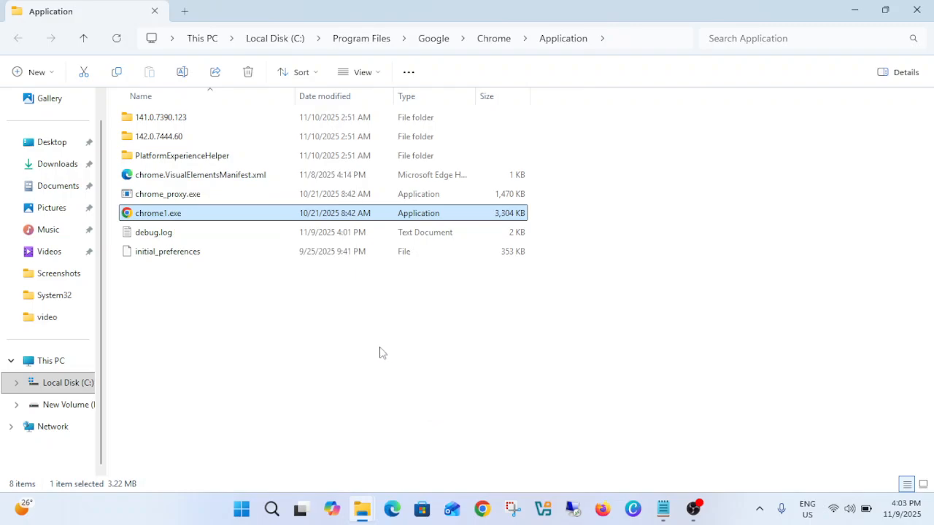
pyautogui.click(855, 11)
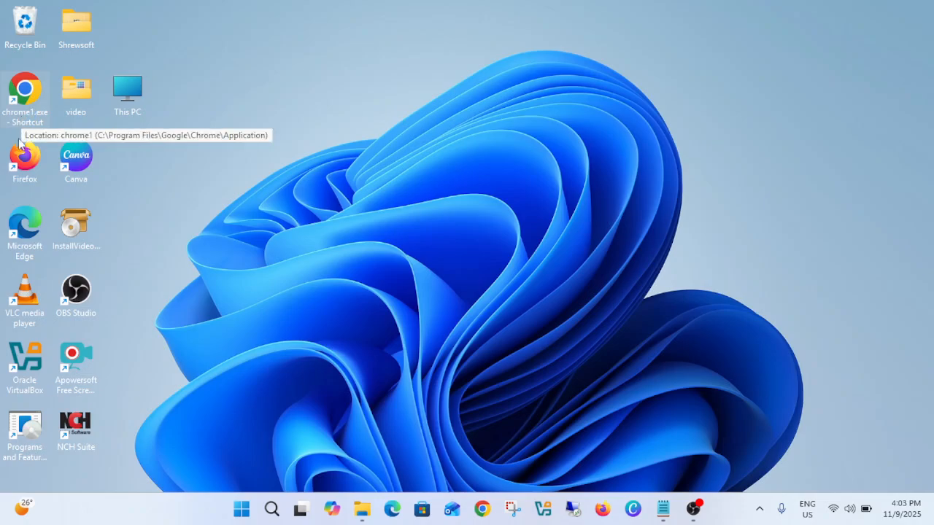
pyautogui.doubleClick(34, 104)
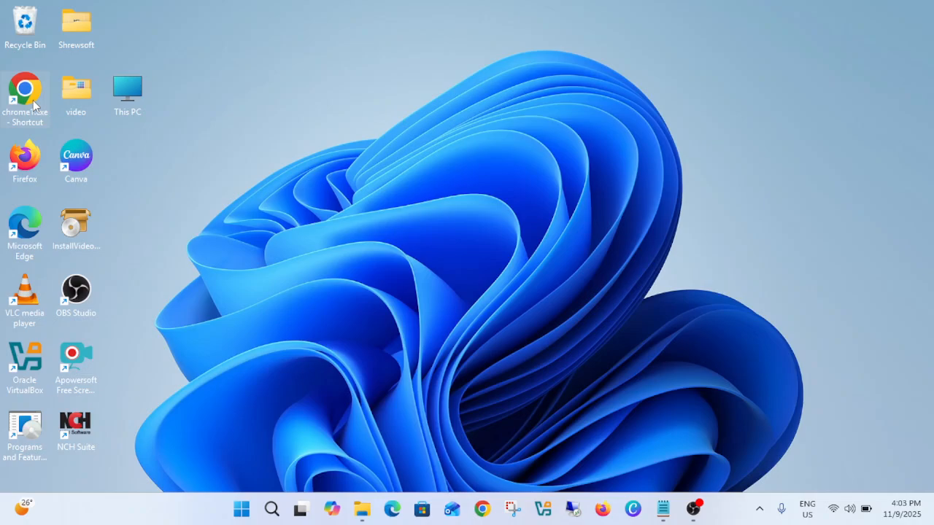
# Rename the chrome1.exe desktop shortcut as "Chrome.exe - Shortcut" and refresh the desktop
pyautogui.rightClick(34, 105)
pyautogui.click(140, 98)
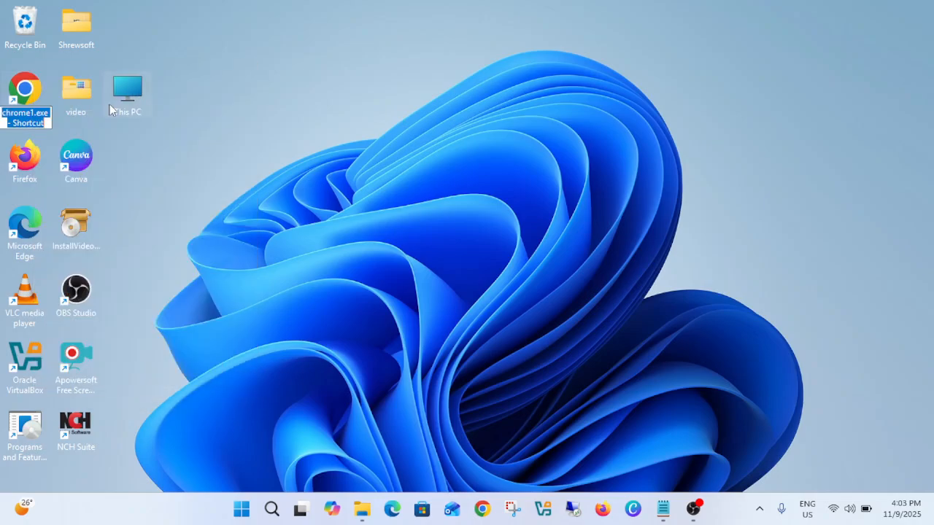
pyautogui.click(32, 114)
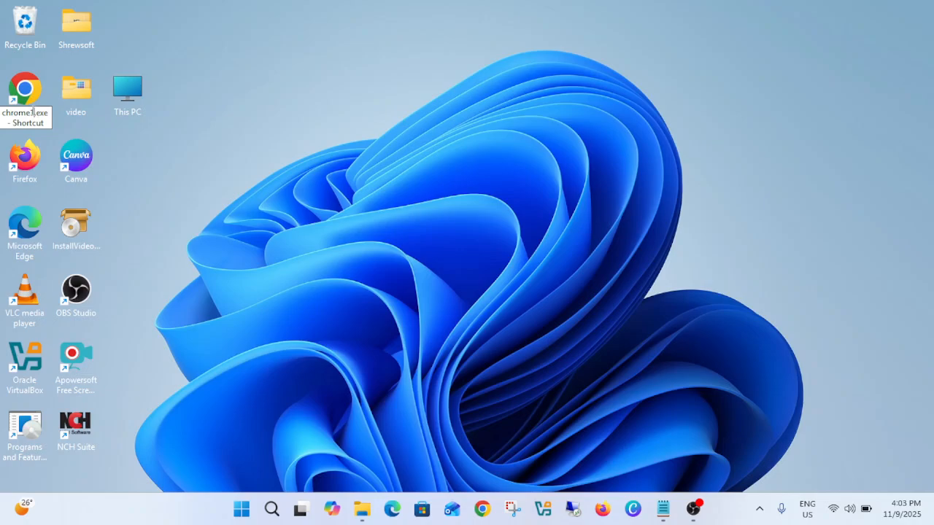
pyautogui.press('BackSpace')
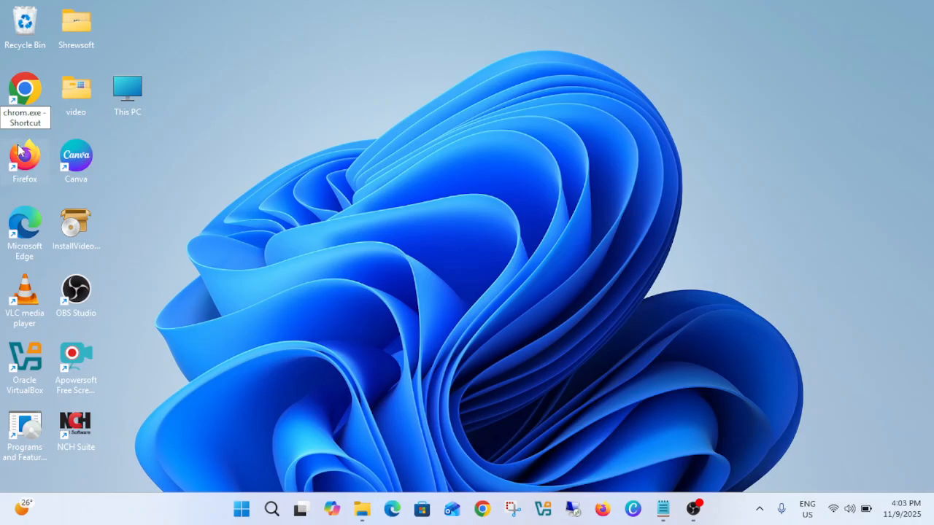
pyautogui.press('BackSpace')
pyautogui.press('BackSpace')
pyautogui.press('BackSpace')
pyautogui.press('BackSpace')
pyautogui.press('BackSpace')
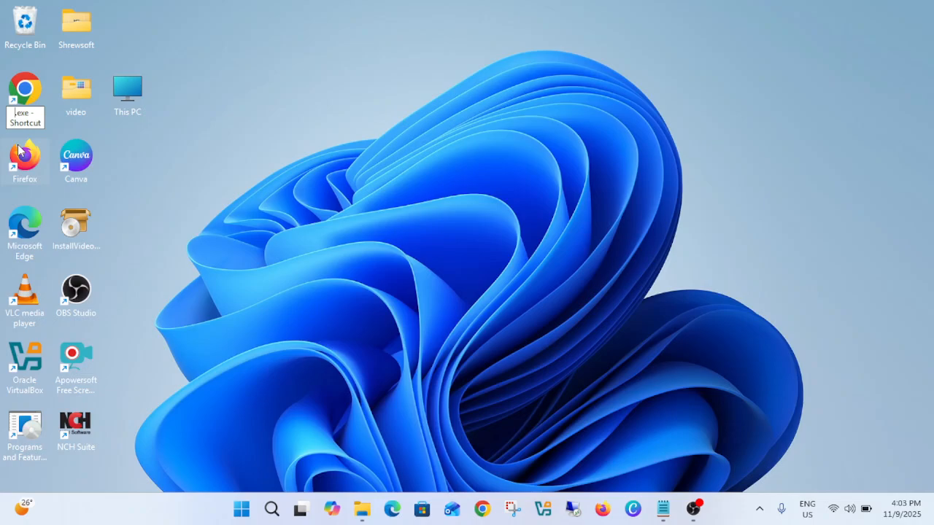
pyautogui.write('Chrome')
pyautogui.press('Return')
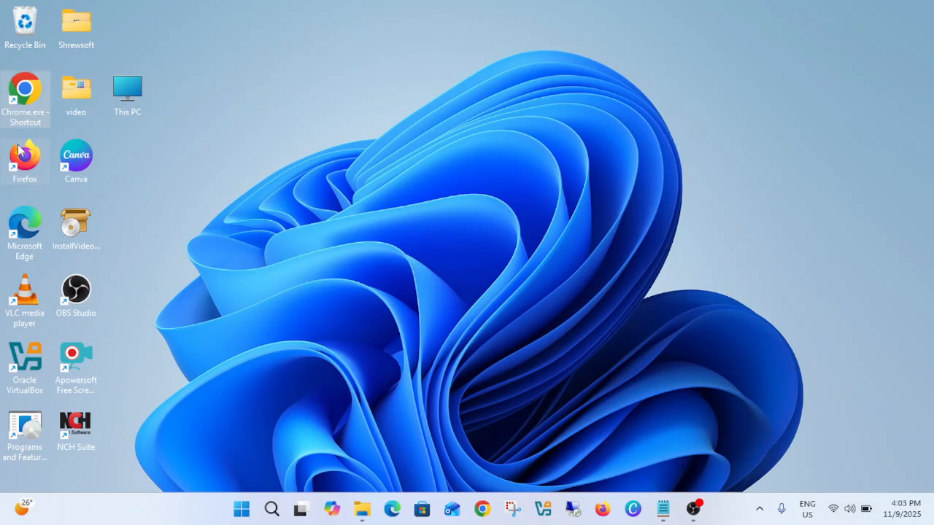
pyautogui.rightClick(244, 85)
pyautogui.click(275, 141)
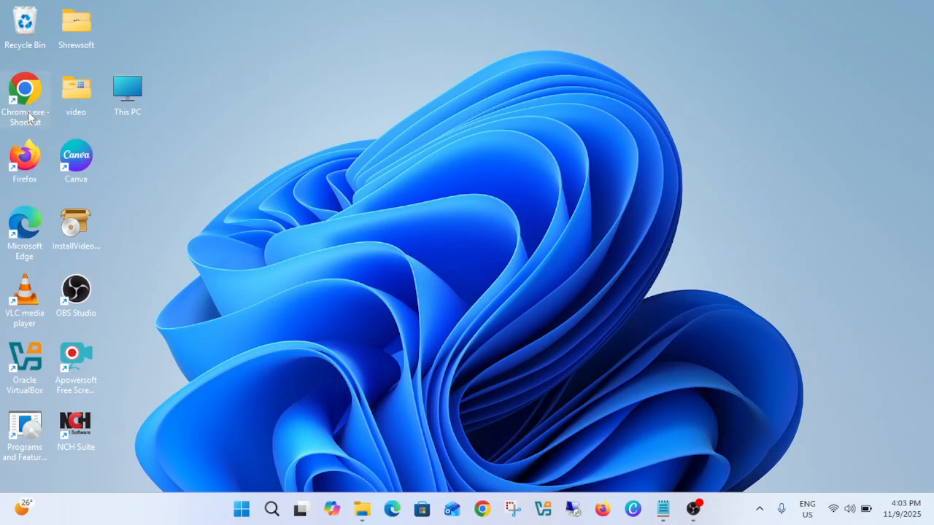
# Return to the Application folder window, go up to the Google folder and rename its Chrome folder as Chromeold
pyautogui.moveTo(365, 498)
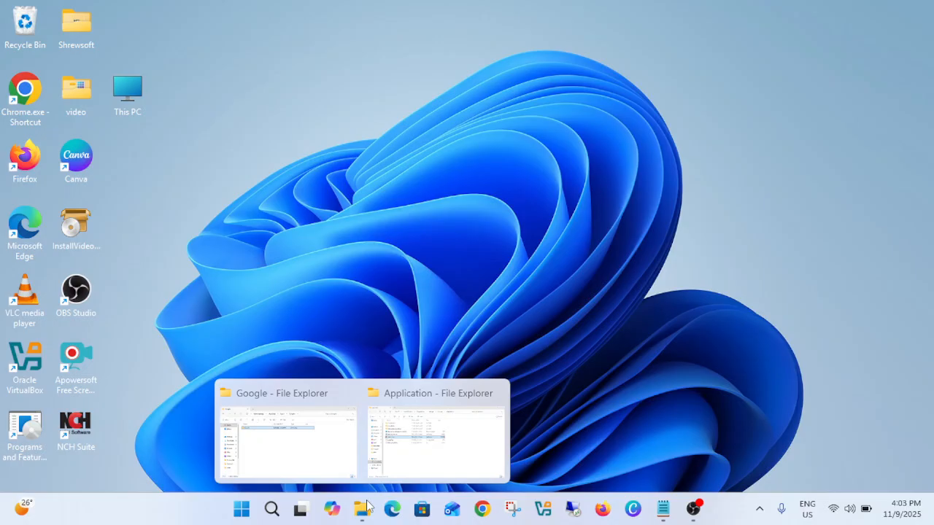
pyautogui.click(422, 446)
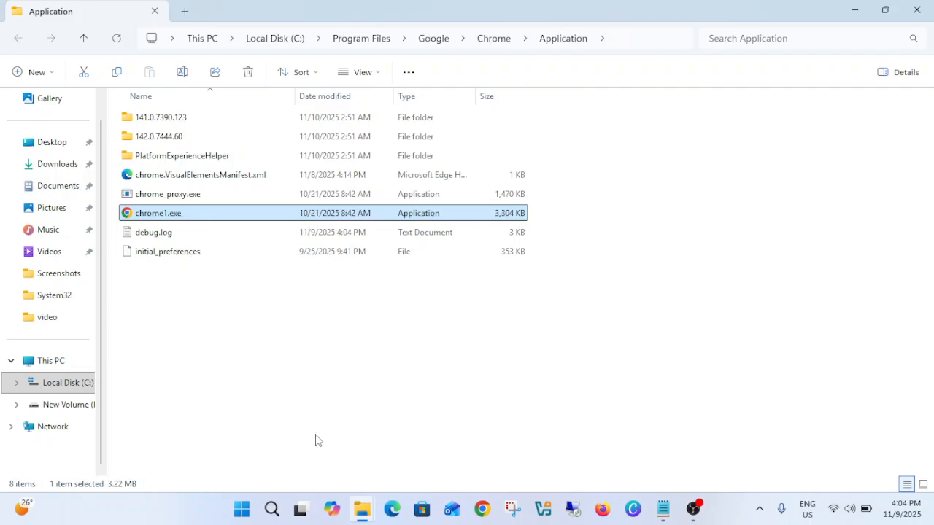
pyautogui.click(84, 42)
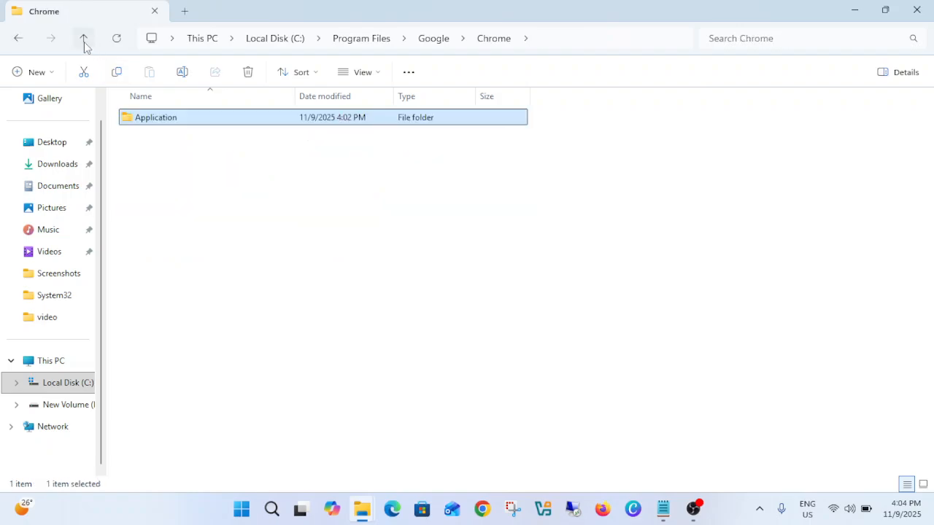
pyautogui.click(84, 42)
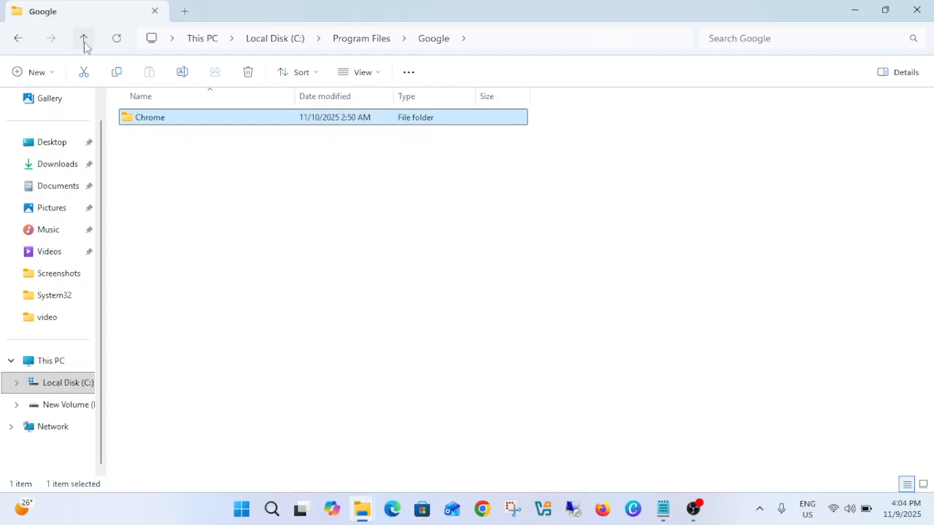
pyautogui.rightClick(173, 123)
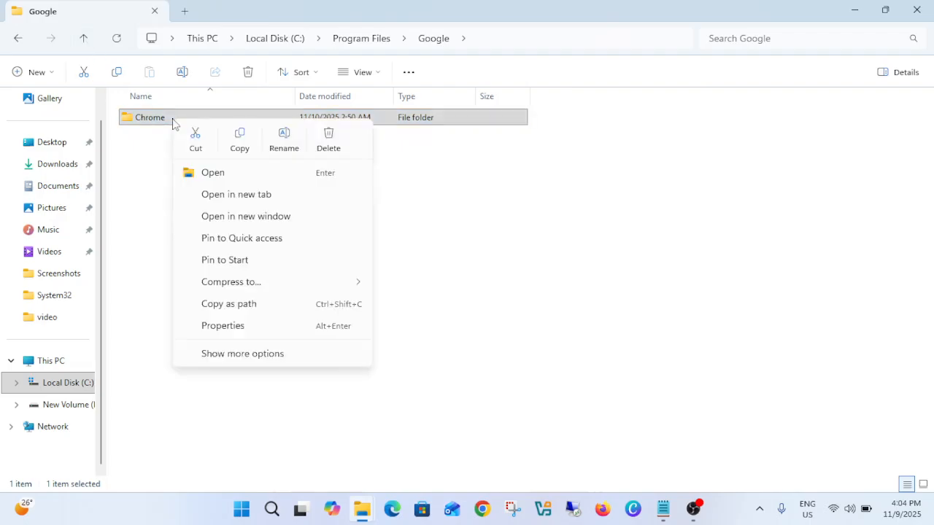
pyautogui.click(286, 137)
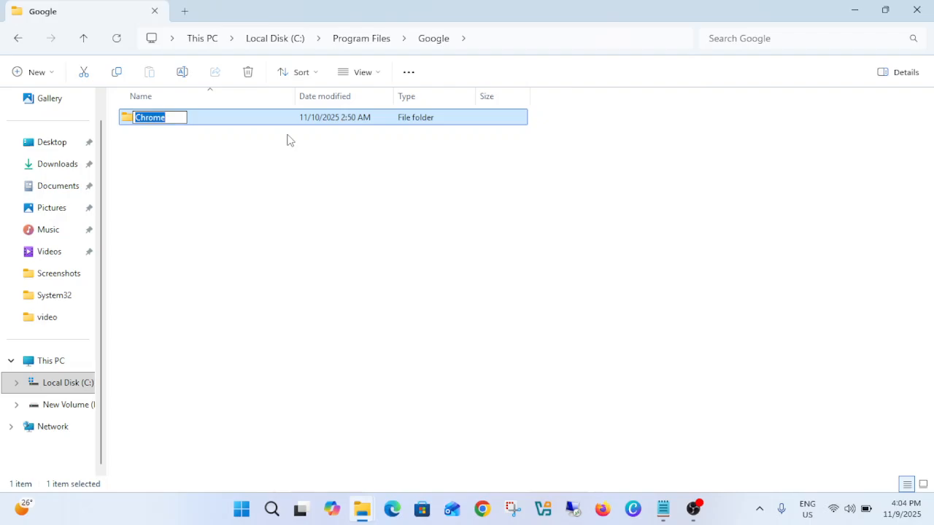
pyautogui.press('End')
pyautogui.write('old')
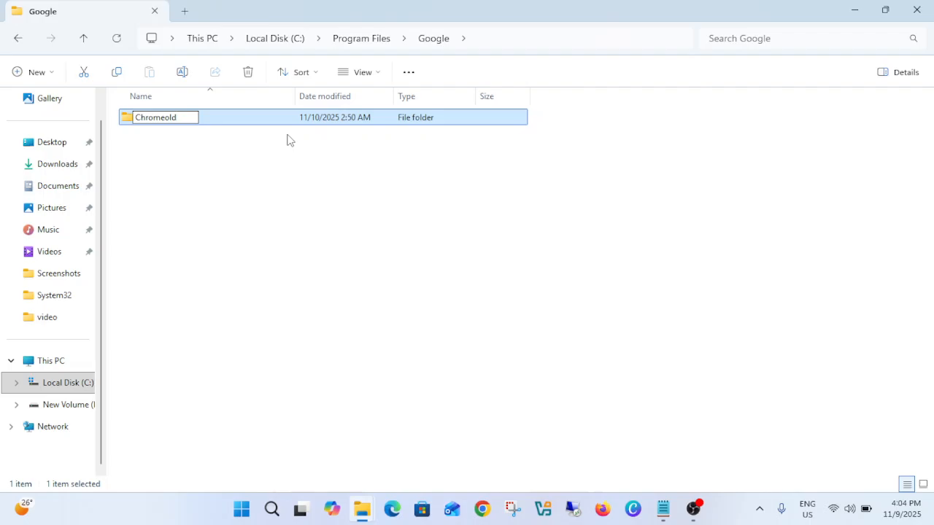
pyautogui.press('Return')
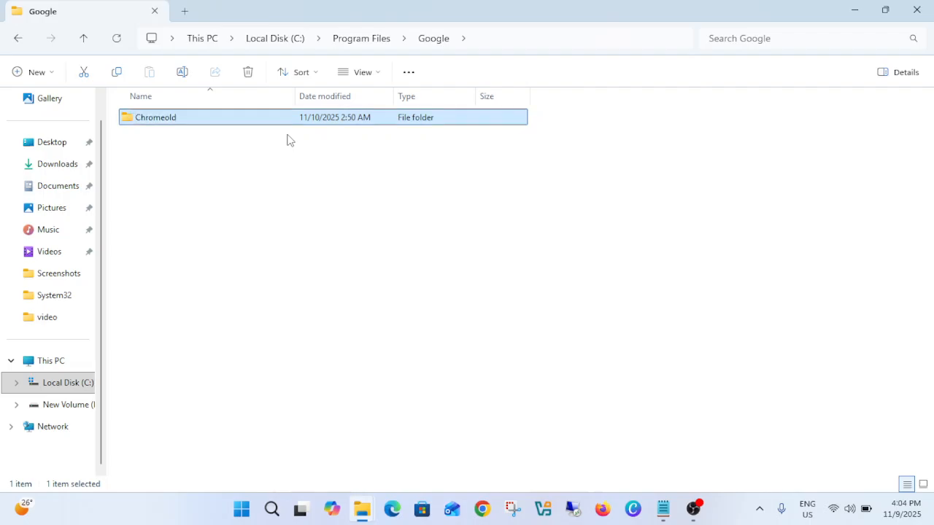
# Close the folder window, launch the Chrome shortcut pinned to the taskbar and agree to delete it
pyautogui.click(917, 10)
pyautogui.rightClick(431, 108)
pyautogui.click(484, 162)
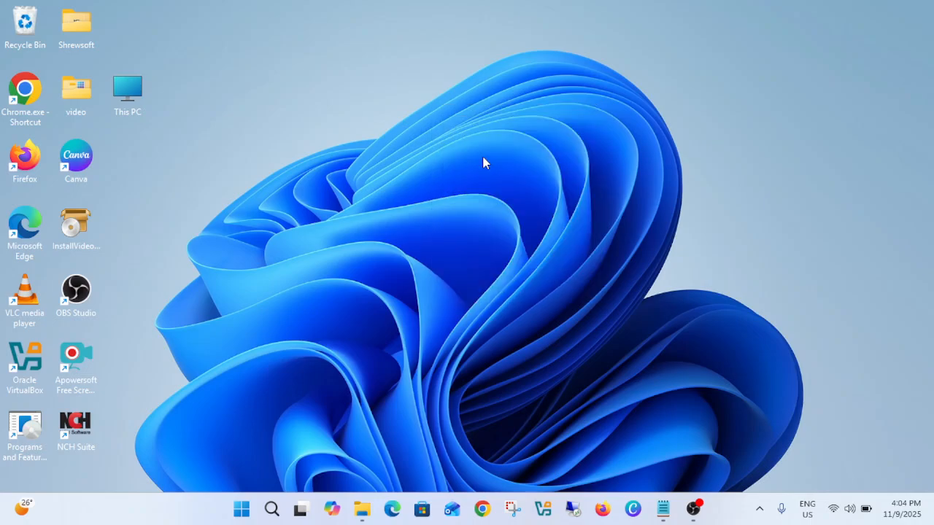
pyautogui.click(483, 509)
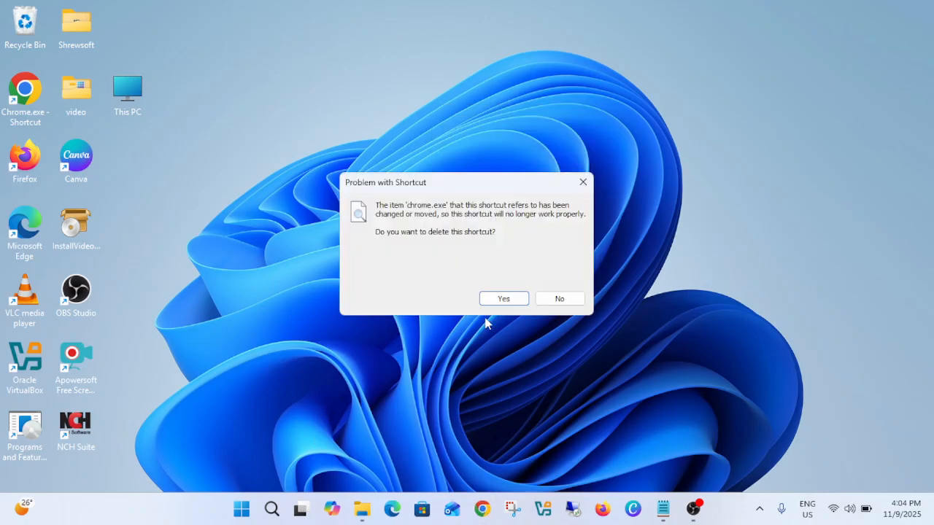
pyautogui.click(504, 300)
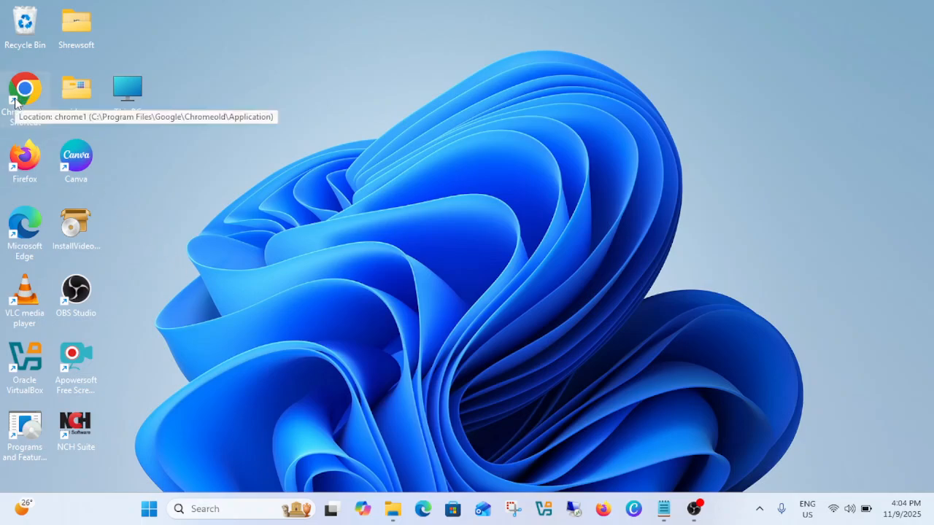
# Search Windows for "goog", open the Google Chrome app and agree to delete its broken shortcut
pyautogui.click(230, 510)
pyautogui.write('goog')
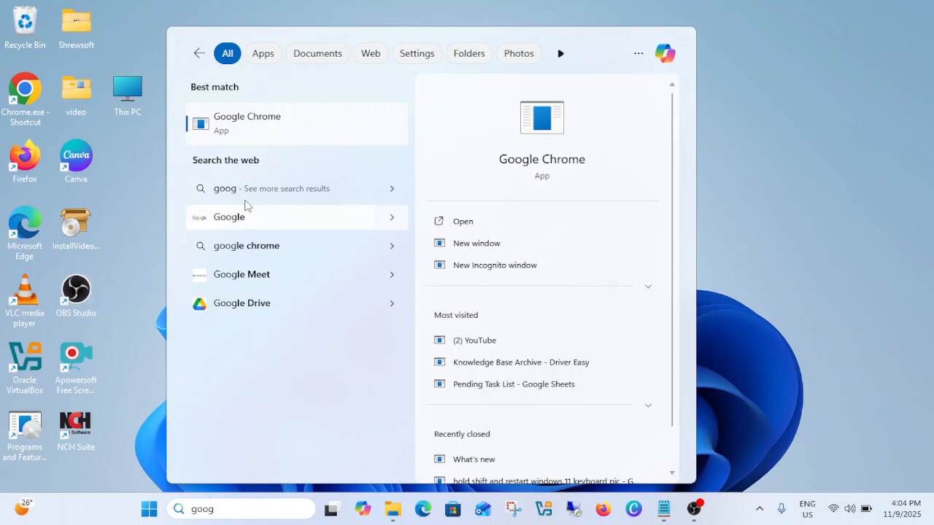
pyautogui.click(460, 221)
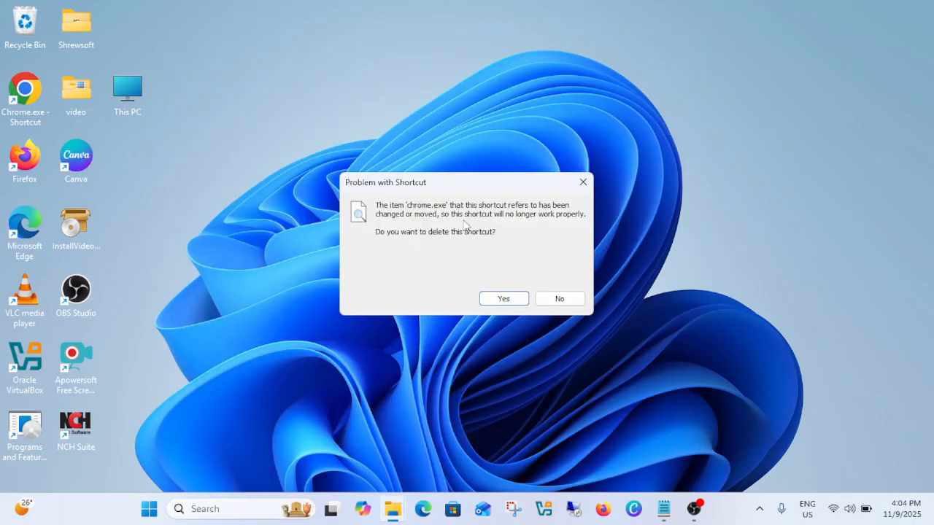
pyautogui.click(503, 298)
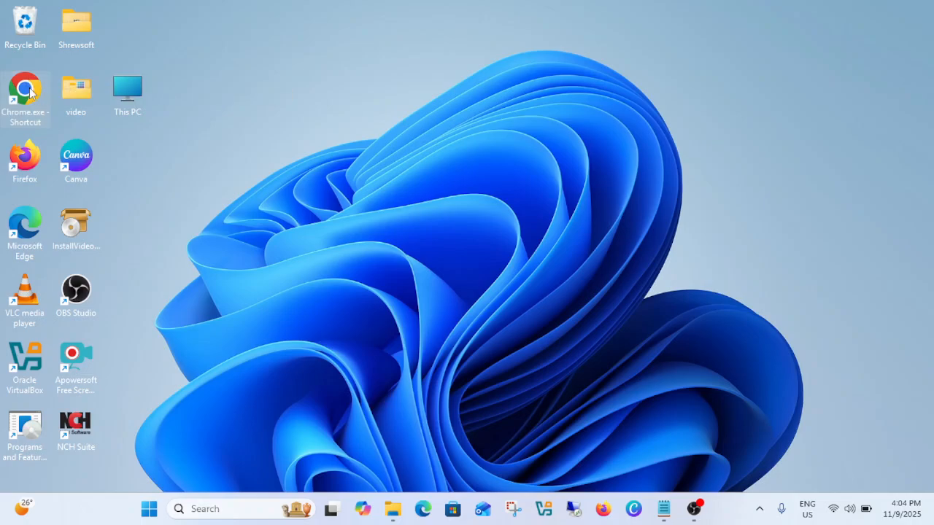
# Search Windows for "goog", replace the search with "chrome" and open the "Chrome.exe - Shortcut" app
pyautogui.click(216, 507)
pyautogui.write('goog')
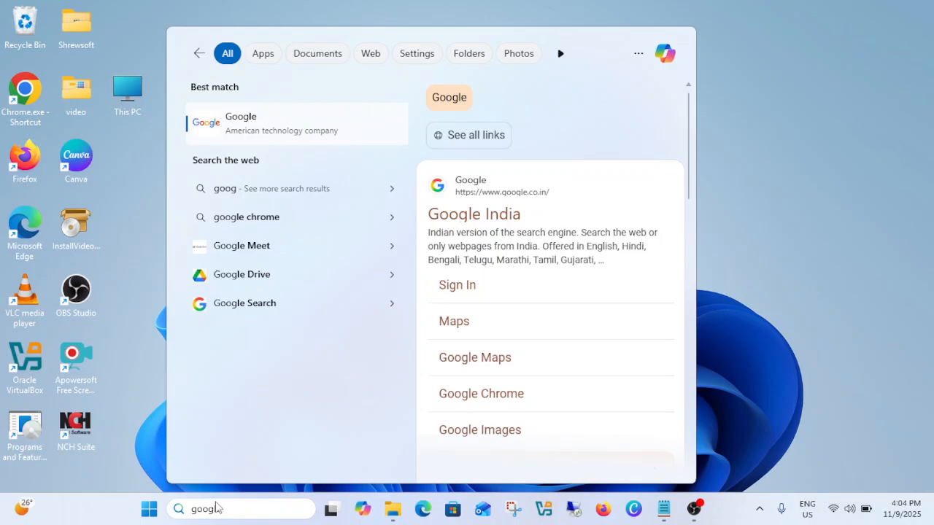
pyautogui.press('BackSpace')
pyautogui.press('BackSpace')
pyautogui.press('BackSpace')
pyautogui.press('BackSpace')
pyautogui.press('BackSpace')
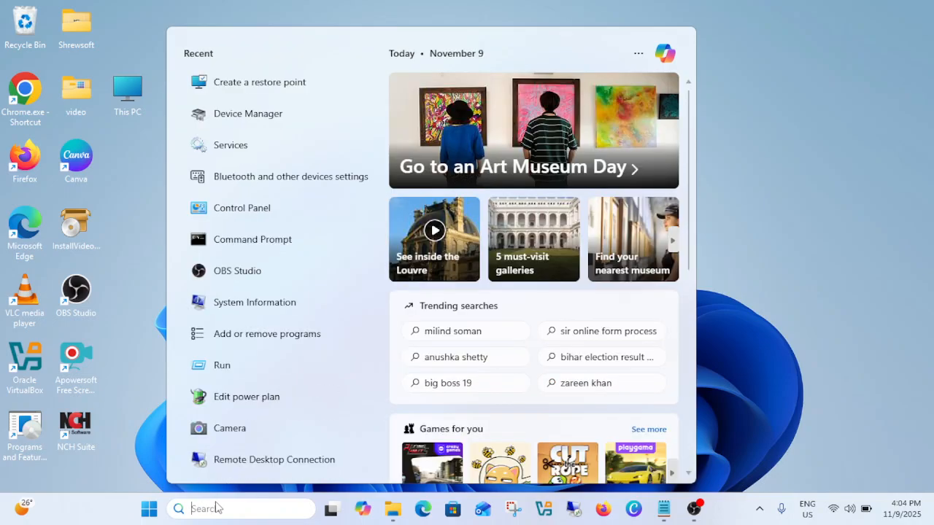
pyautogui.write('chrome')
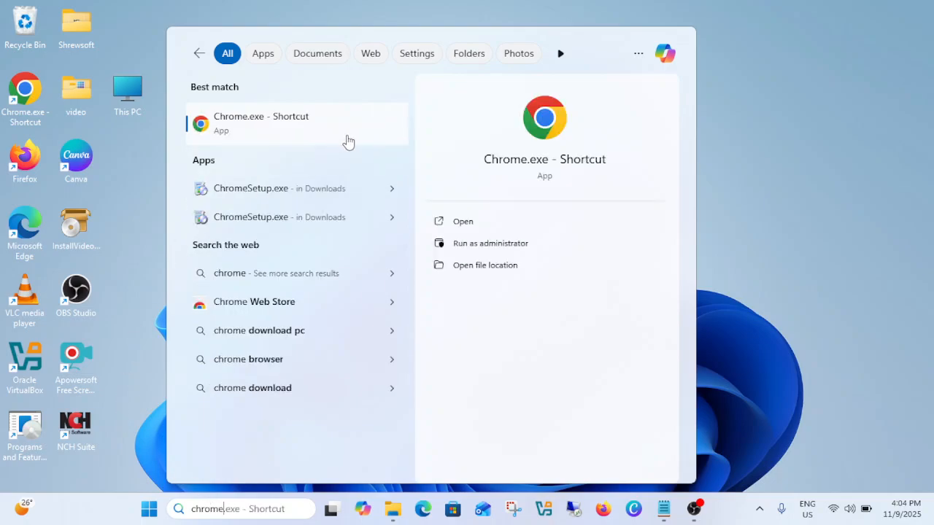
pyautogui.click(480, 221)
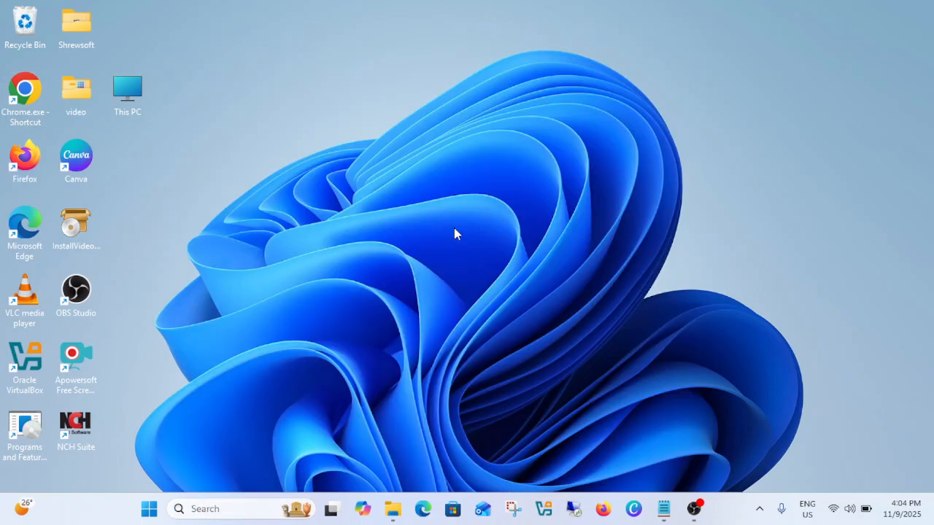
# Find and open Add or remove programs, and look through the installed apps for Google Chrome
pyautogui.click(226, 510)
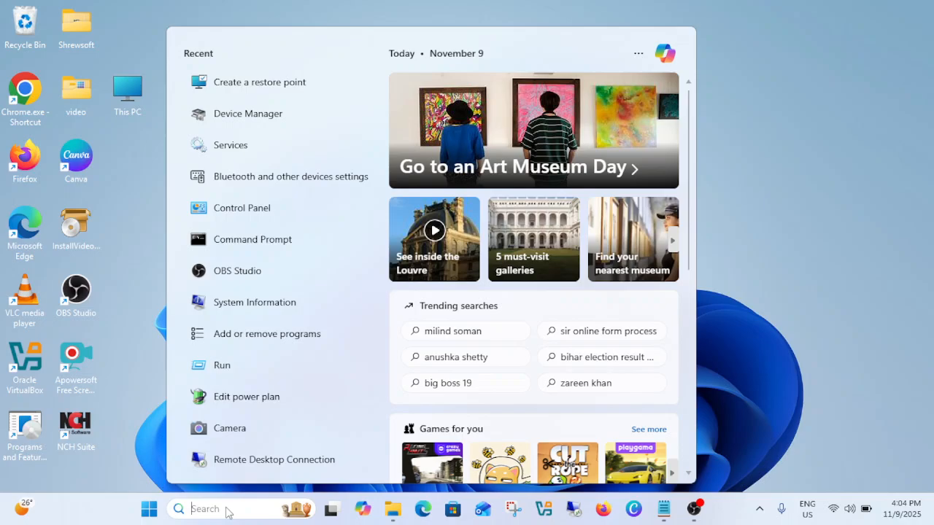
pyautogui.write('add')
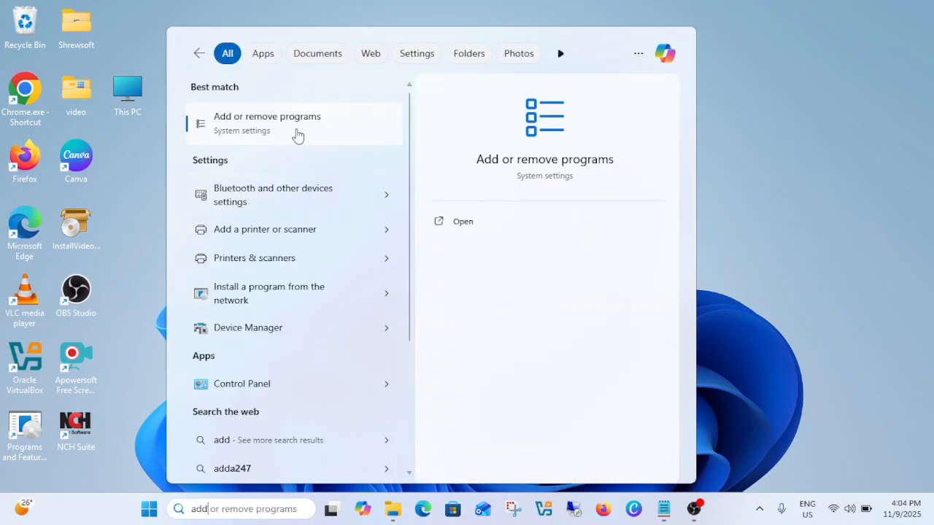
pyautogui.click(298, 136)
pyautogui.scroll(-2, 364, 253)
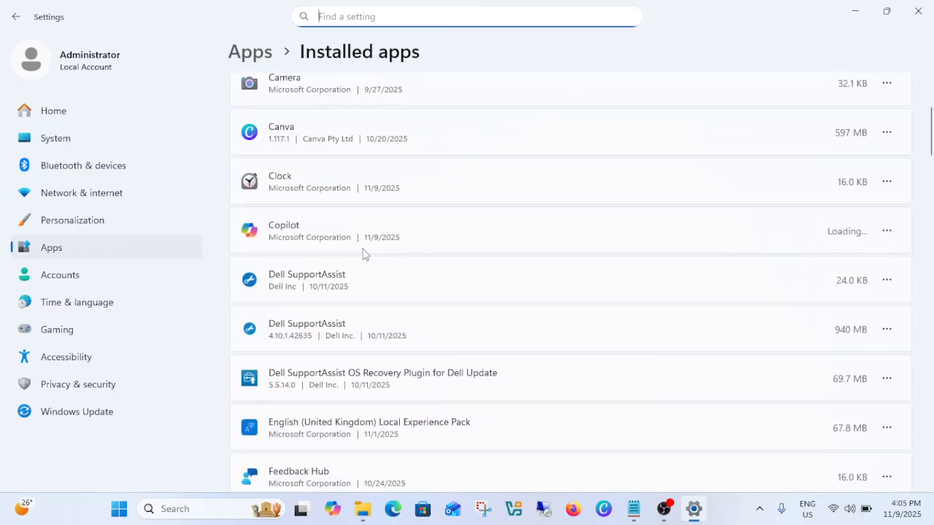
pyautogui.scroll(-9, 364, 253)
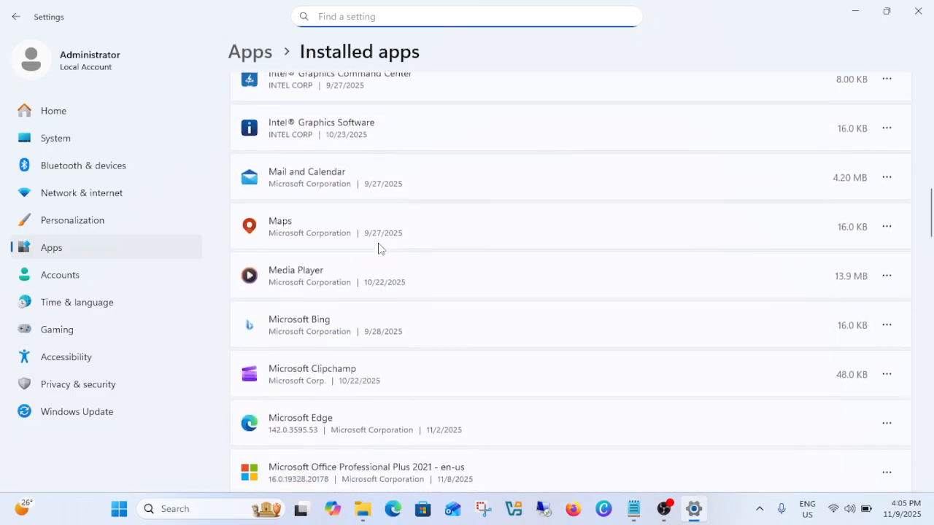
pyautogui.scroll(-8, 378, 249)
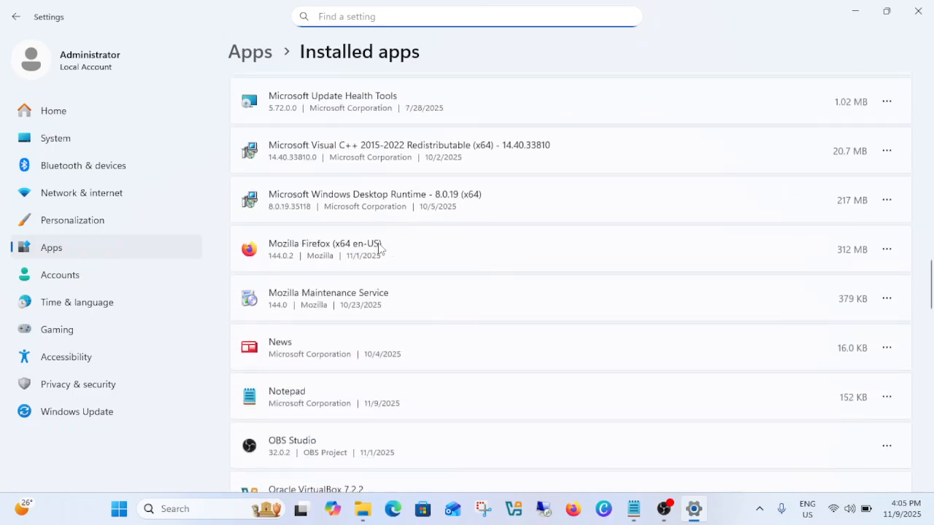
pyautogui.scroll(-10, 378, 249)
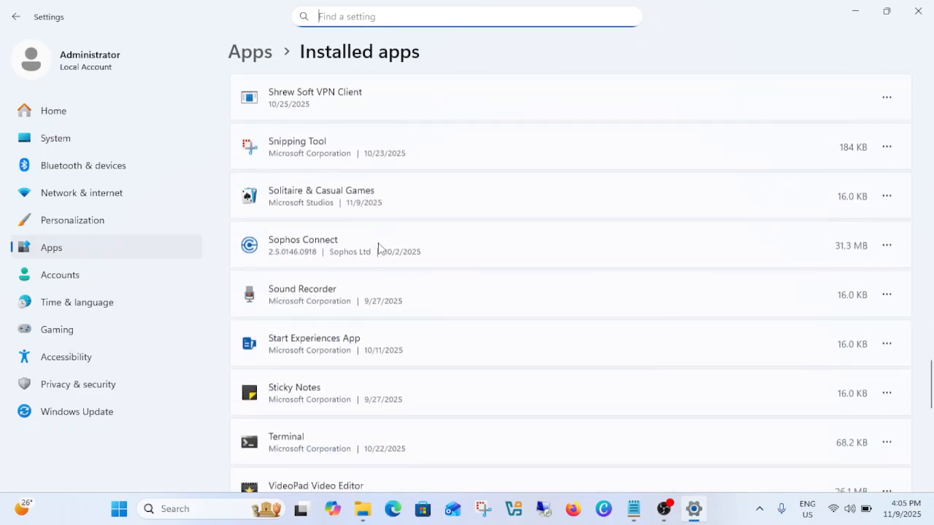
pyautogui.scroll(-8, 378, 249)
pyautogui.scroll(6, 378, 248)
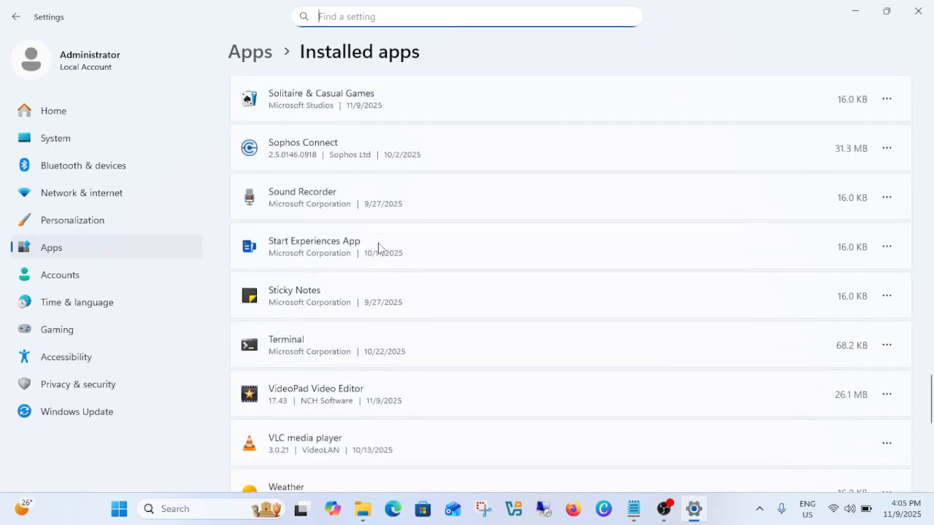
pyautogui.scroll(12, 378, 248)
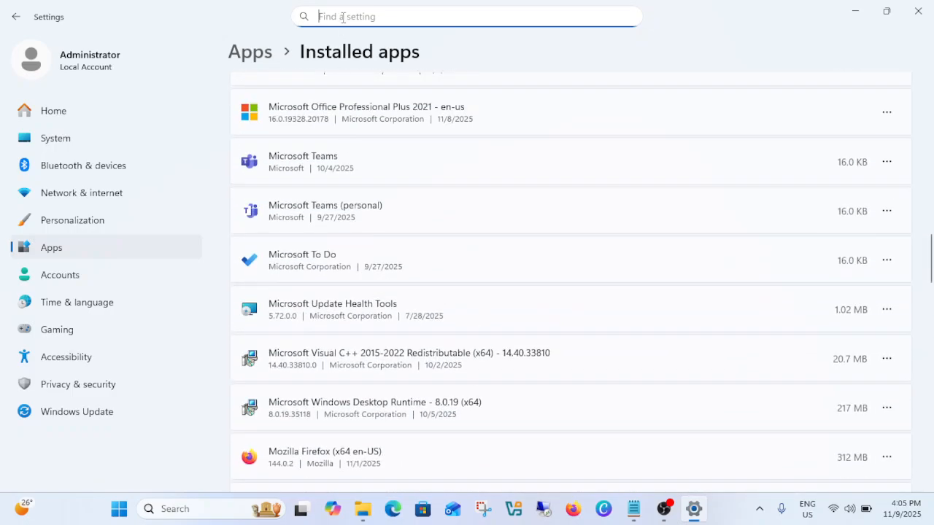
# Search the settings for "chrome" and clear the search
pyautogui.write('chrome')
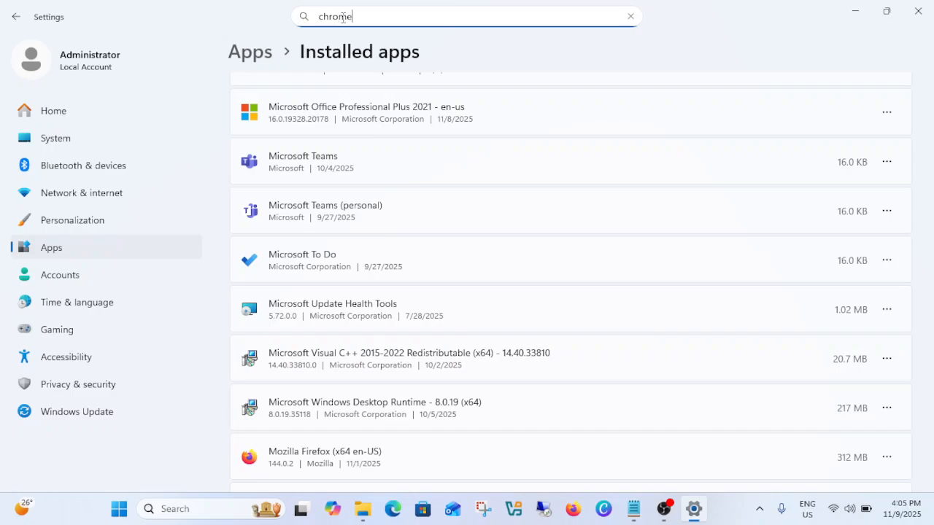
pyautogui.press('Return')
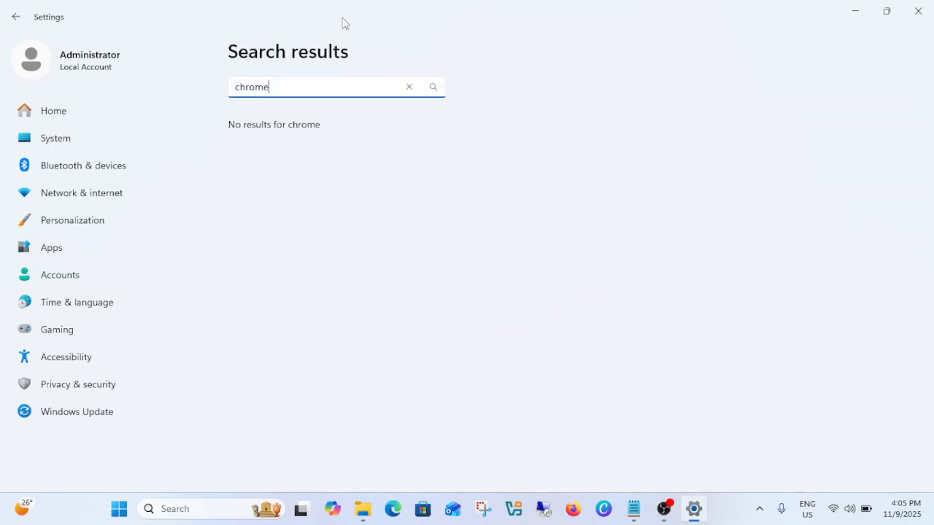
pyautogui.click(410, 86)
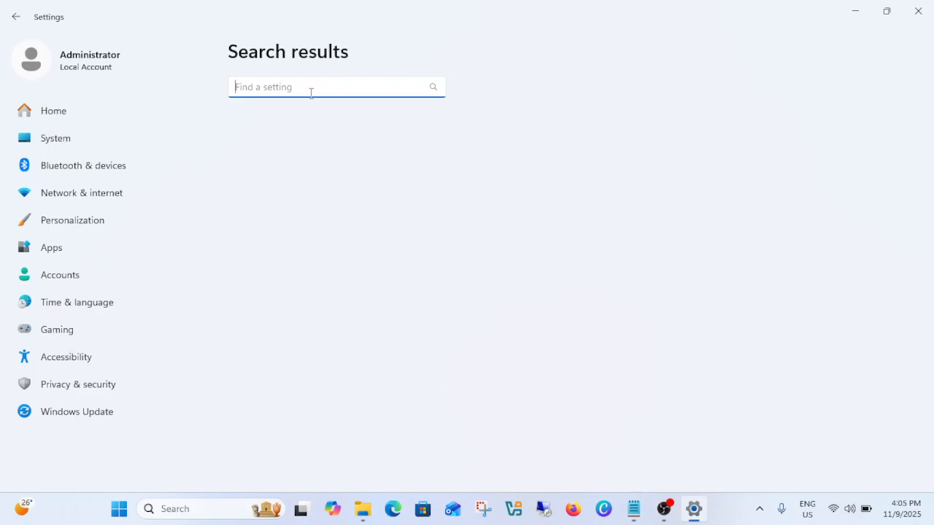
# Search the settings for "google", then go back from Windows Update to the installed apps
pyautogui.write('google')
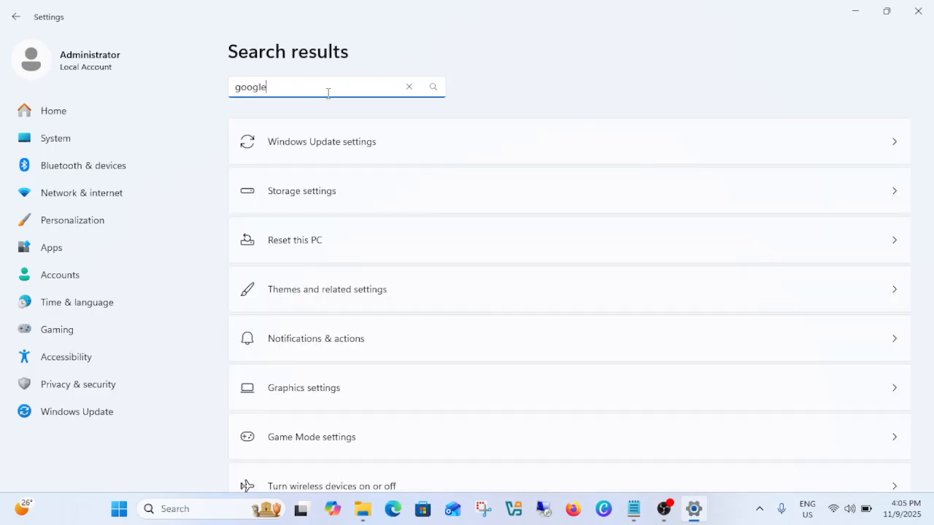
pyautogui.press('Return')
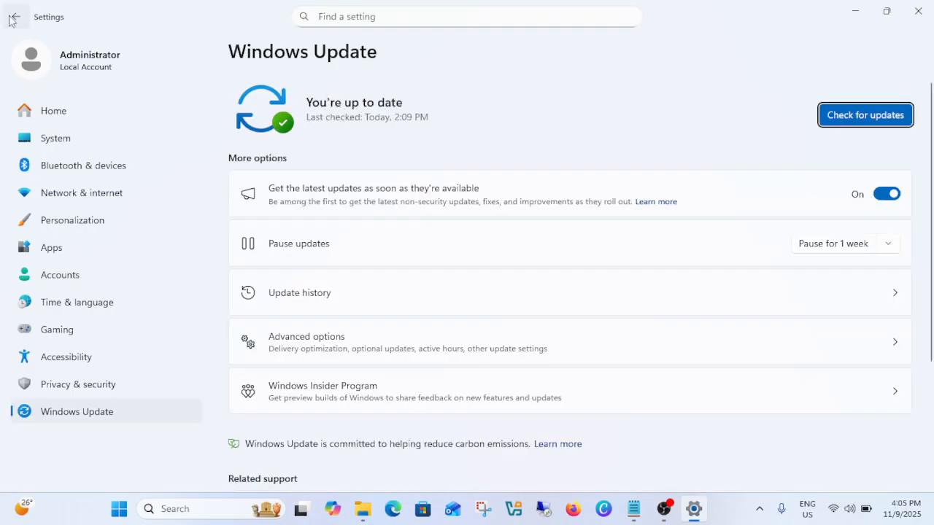
pyautogui.click(13, 17)
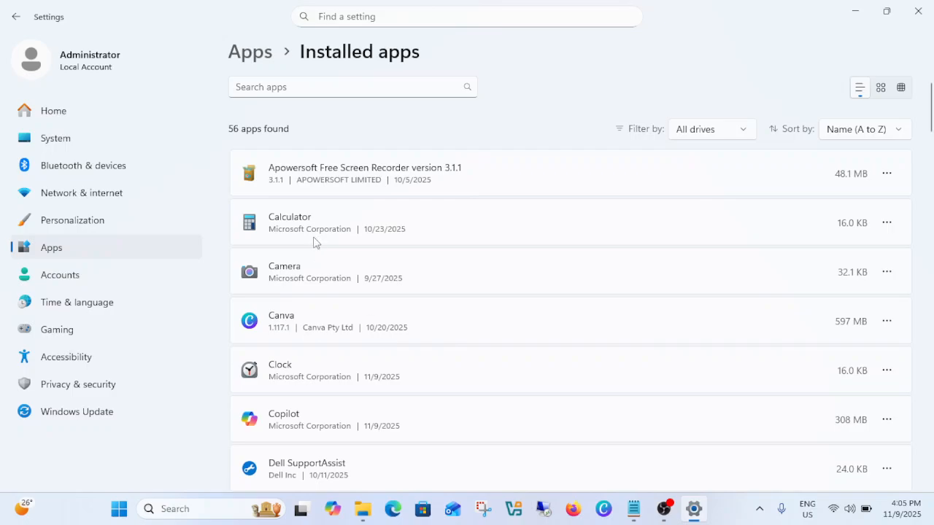
# Search the installed apps for "google" and check which options Google Chrome offers
pyautogui.click(284, 87)
pyautogui.write('goo')
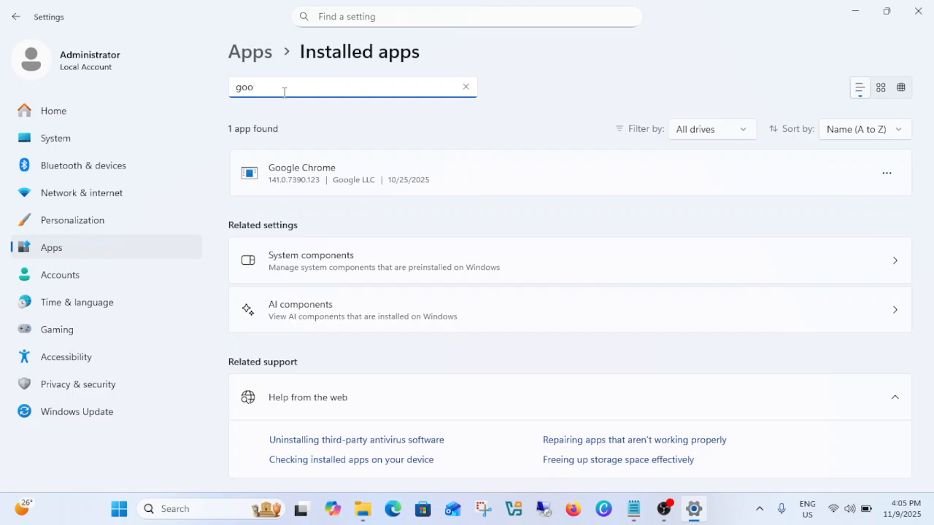
pyautogui.write('gle')
pyautogui.click(887, 176)
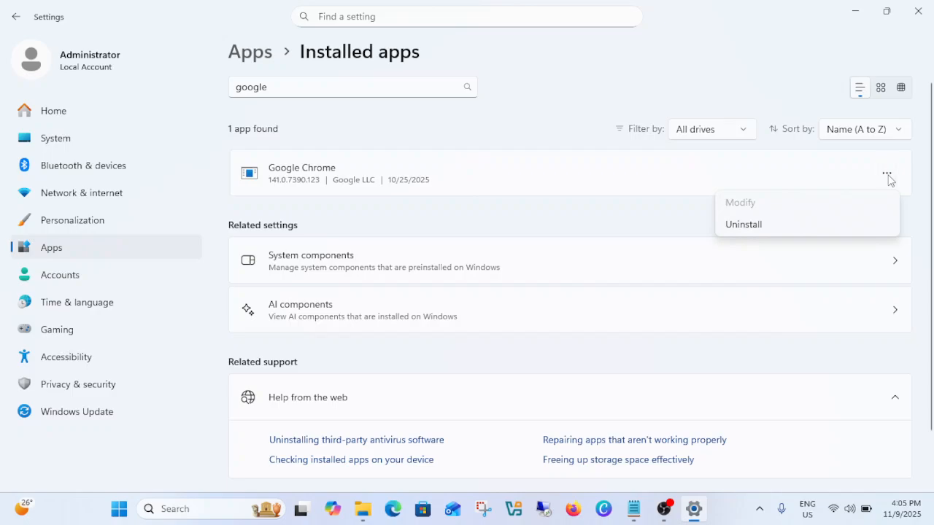
pyautogui.click(888, 177)
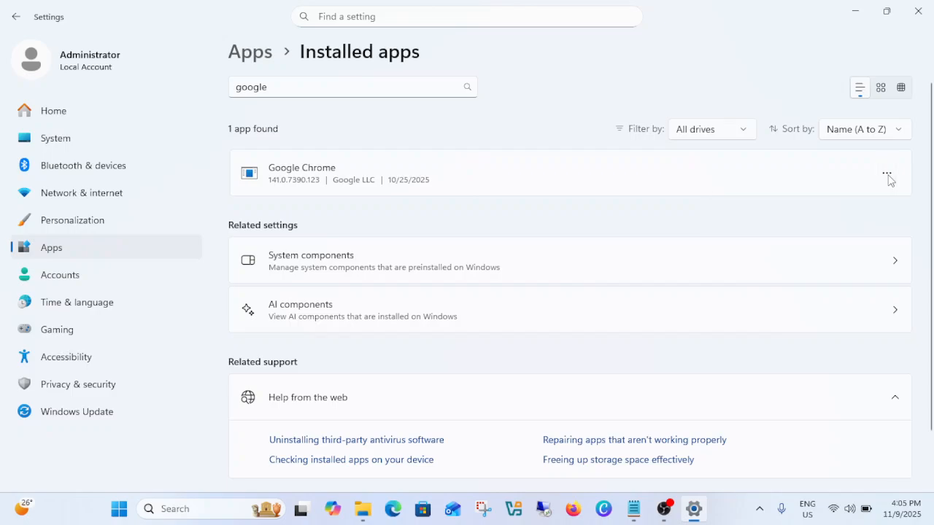
# Minimize Settings and open the %localappdata% folder with the Run command
pyautogui.click(855, 14)
pyautogui.rightClick(397, 171)
pyautogui.click(450, 228)
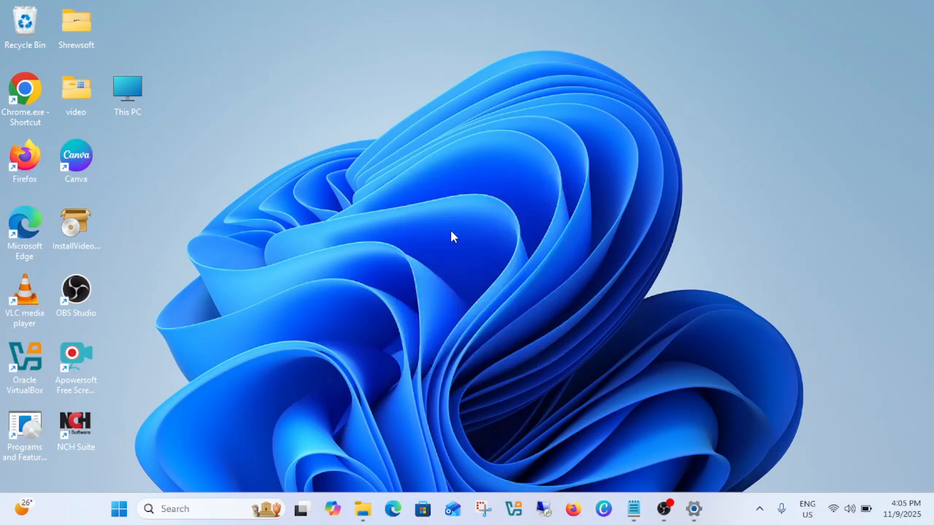
pyautogui.press('super+r')
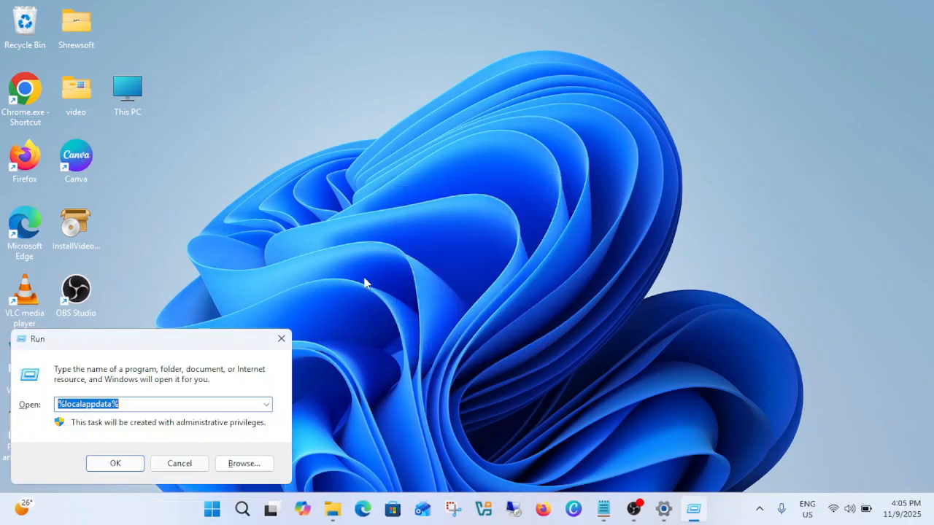
pyautogui.moveTo(142, 340); pyautogui.dragTo(442, 206)
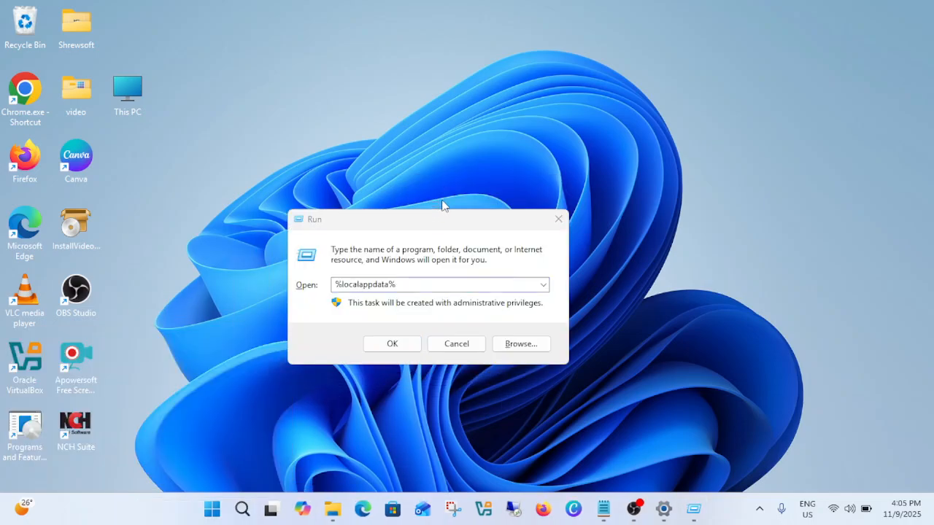
pyautogui.click(420, 285)
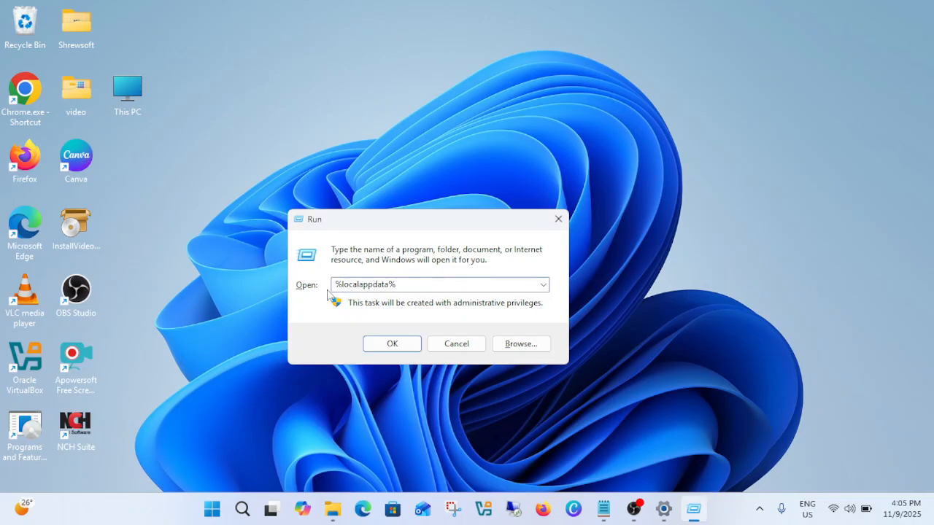
pyautogui.click(393, 344)
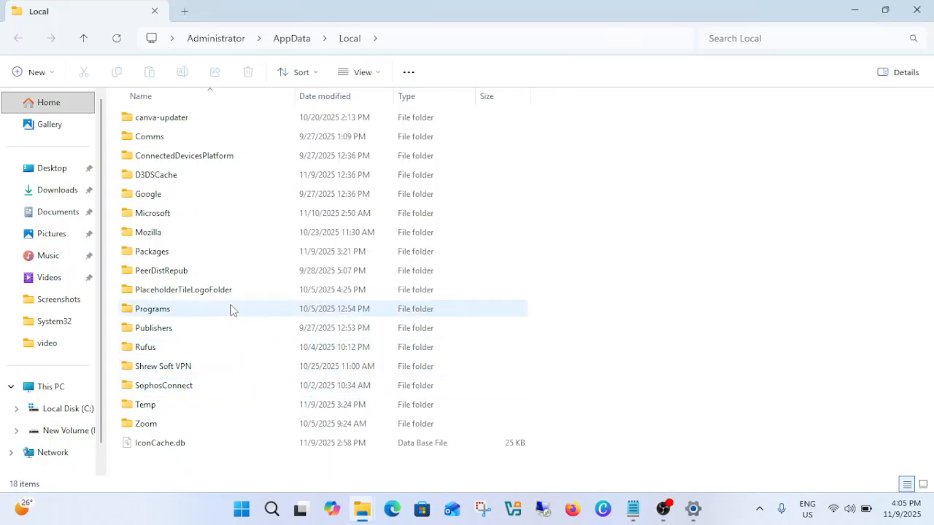
# Open the Google folder and its Chrome subfolder, and look through the contents of User Data
pyautogui.click(154, 198)
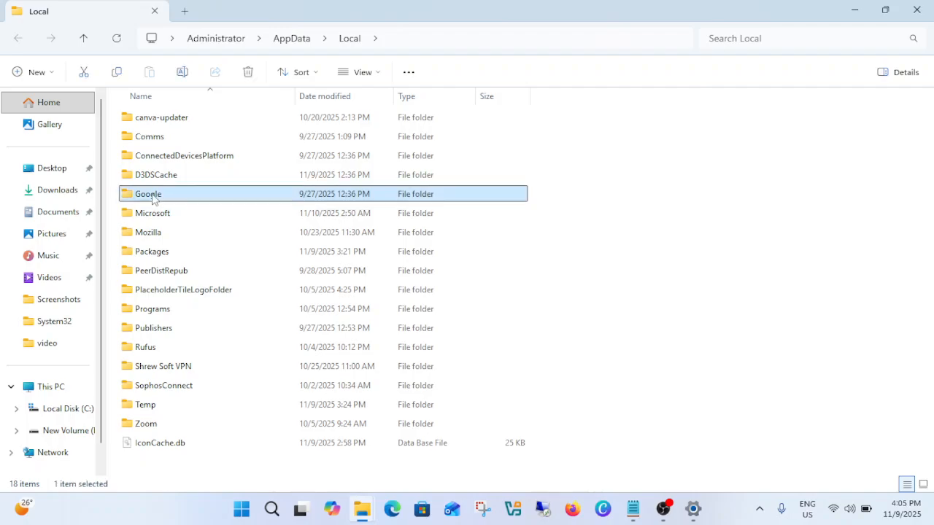
pyautogui.doubleClick(154, 198)
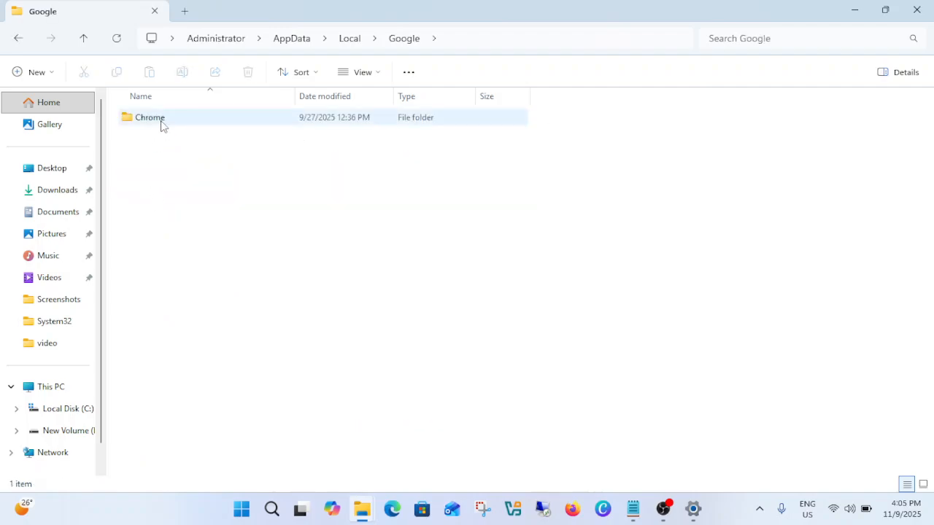
pyautogui.doubleClick(161, 125)
pyautogui.doubleClick(162, 126)
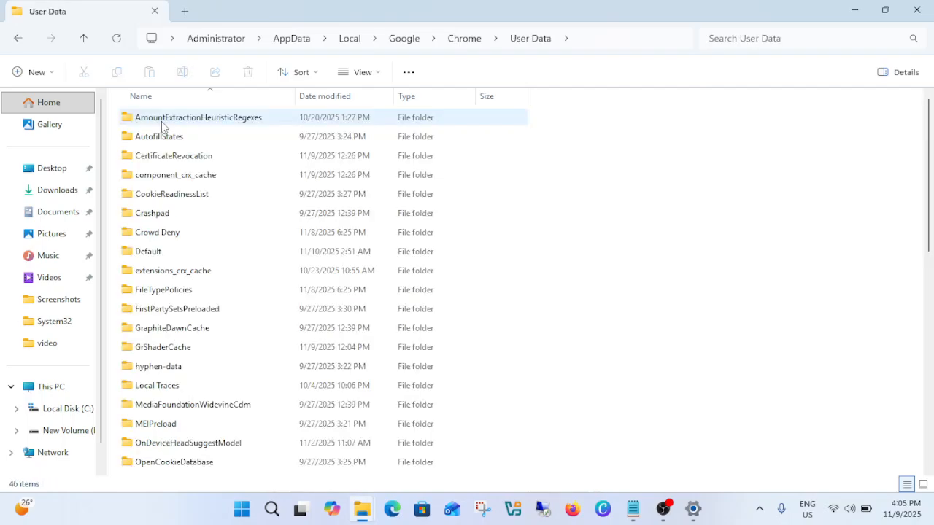
pyautogui.scroll(-10, 223, 261)
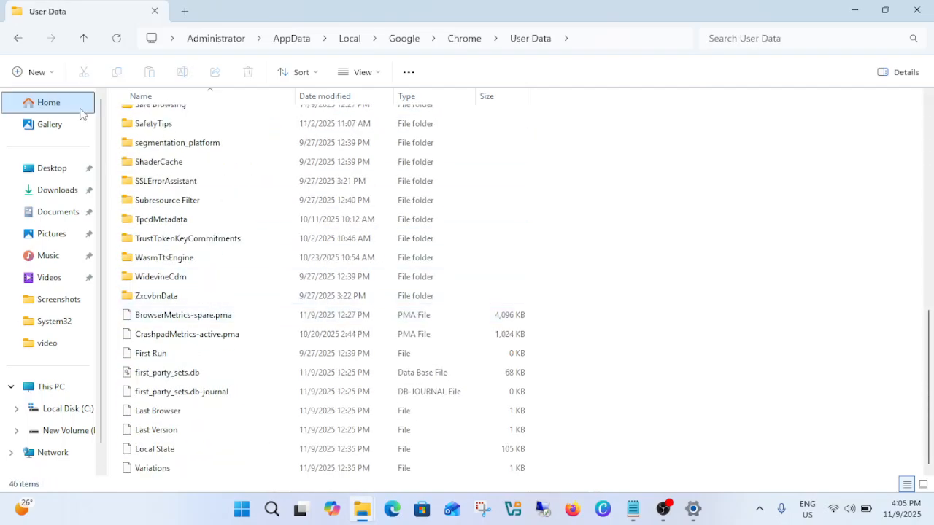
# Return to the local Google folder, delete its Chrome folder and close File Explorer
pyautogui.click(84, 38)
pyautogui.click(85, 40)
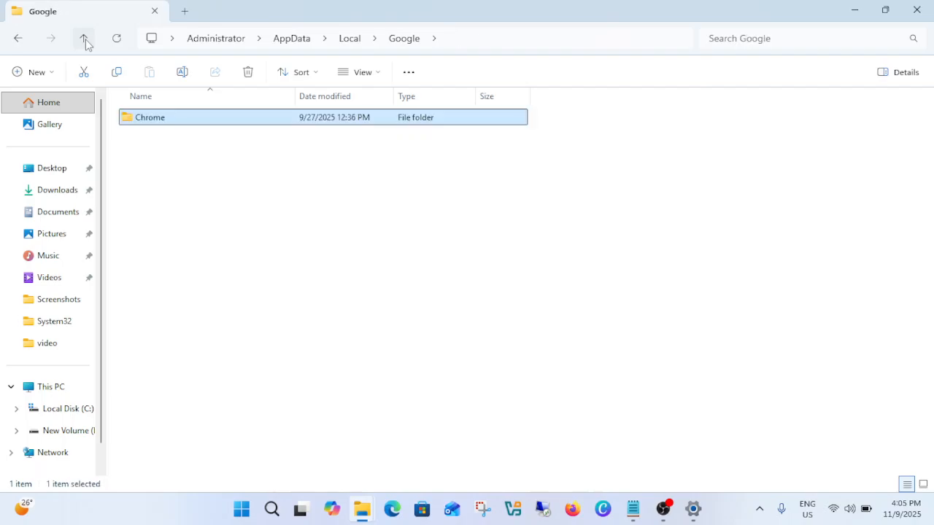
pyautogui.click(249, 73)
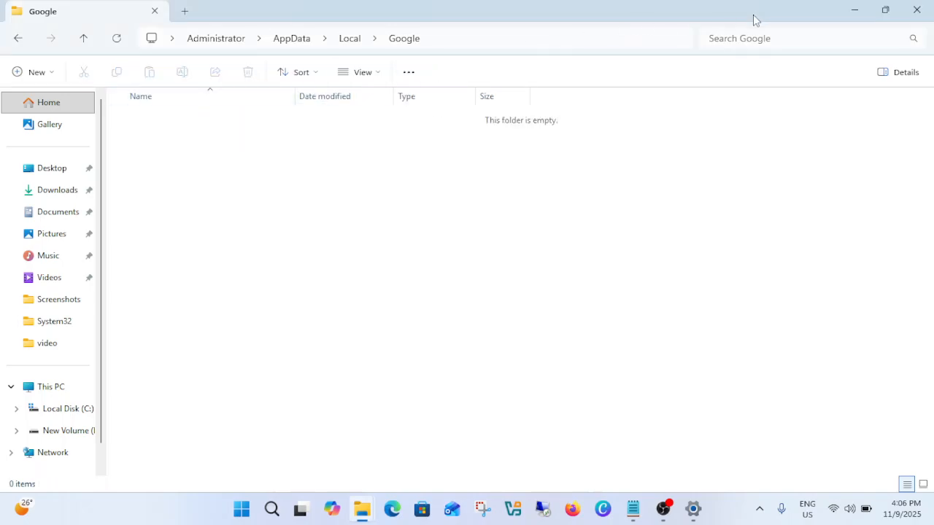
pyautogui.click(916, 10)
pyautogui.rightClick(374, 111)
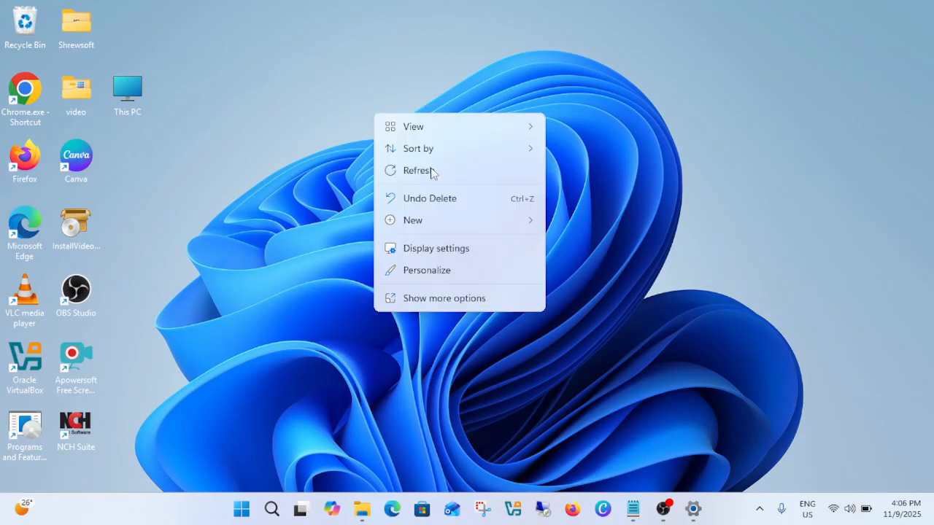
pyautogui.click(431, 173)
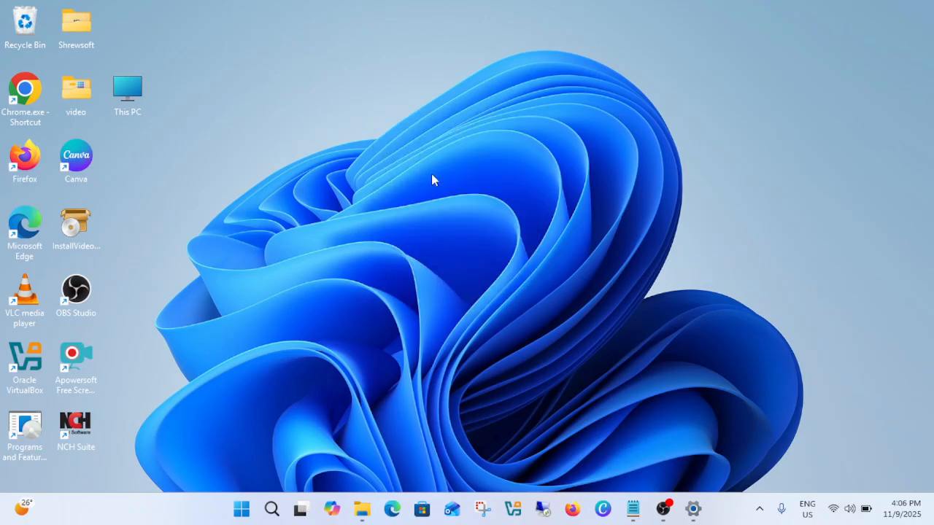
# Bring the Settings window back, try to uninstall Google Chrome from the installed apps, and close Settings
pyautogui.click(35, 107)
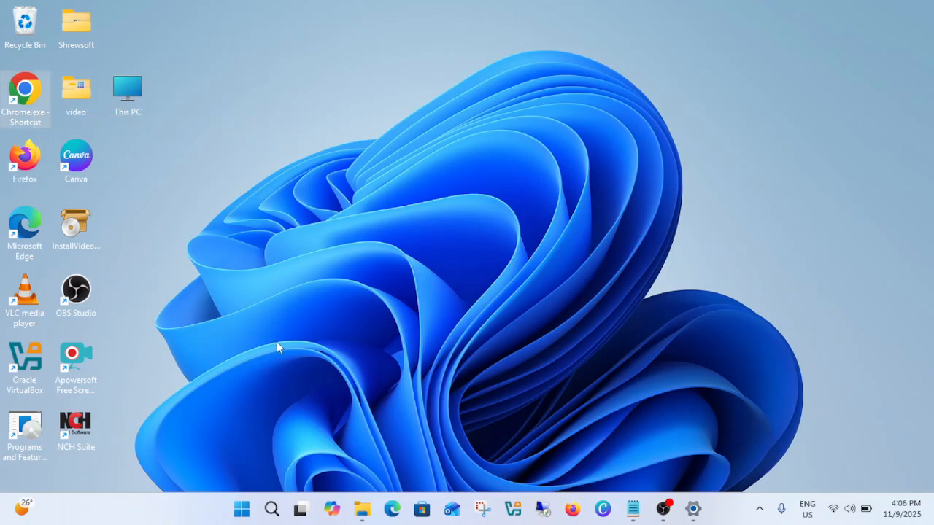
pyautogui.click(271, 508)
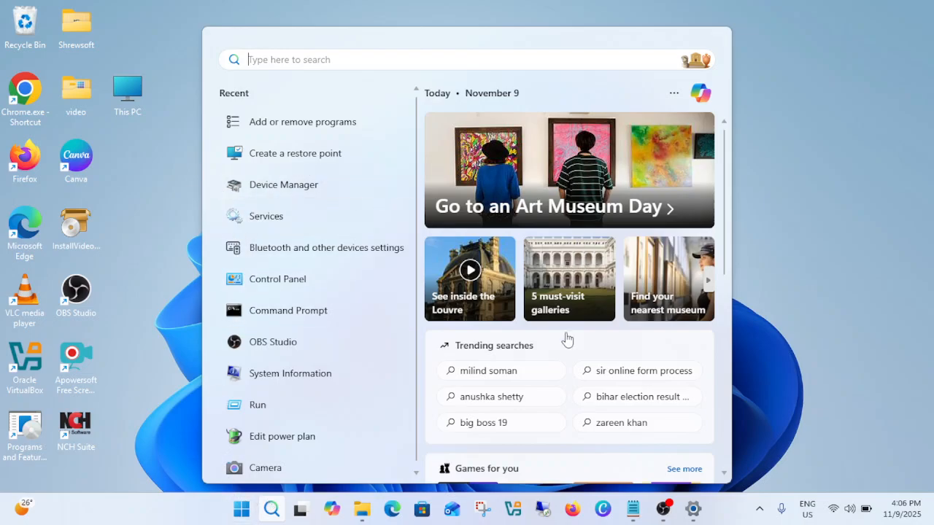
pyautogui.click(693, 509)
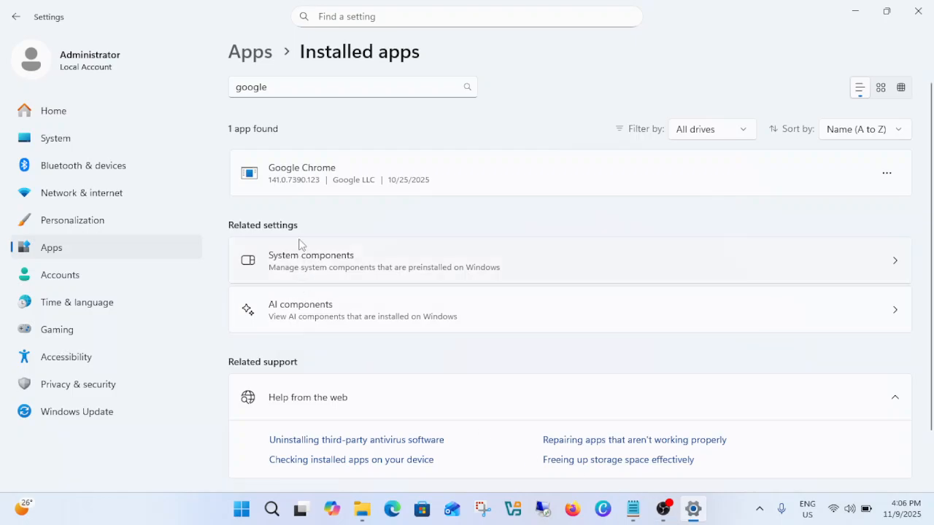
pyautogui.click(886, 176)
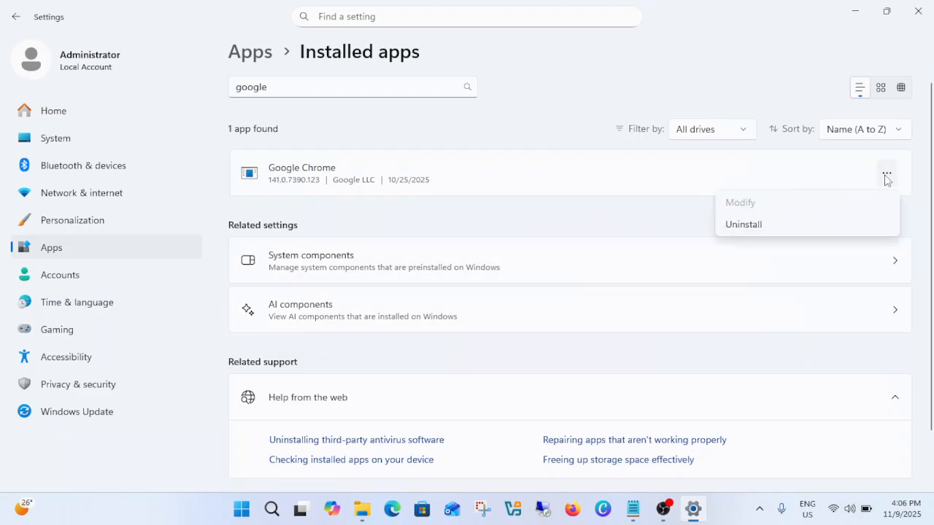
pyautogui.click(743, 225)
pyautogui.click(844, 253)
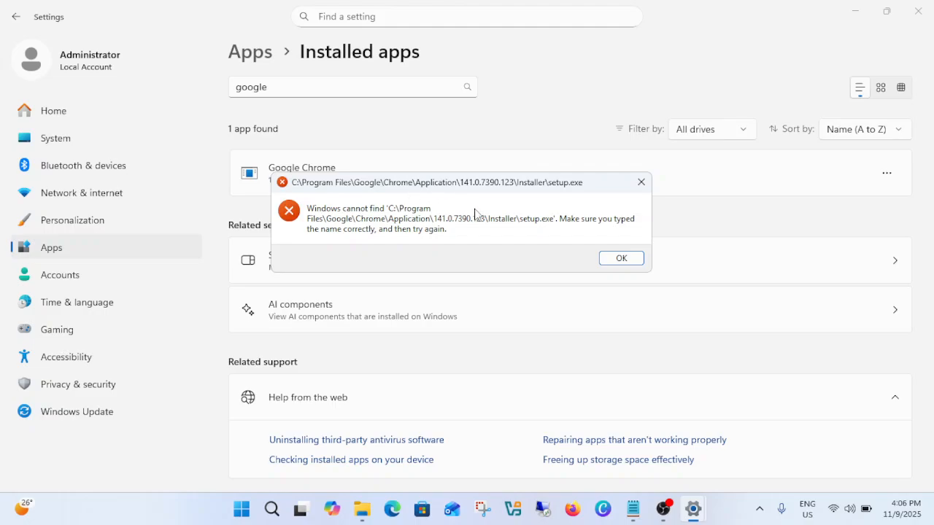
pyautogui.click(629, 260)
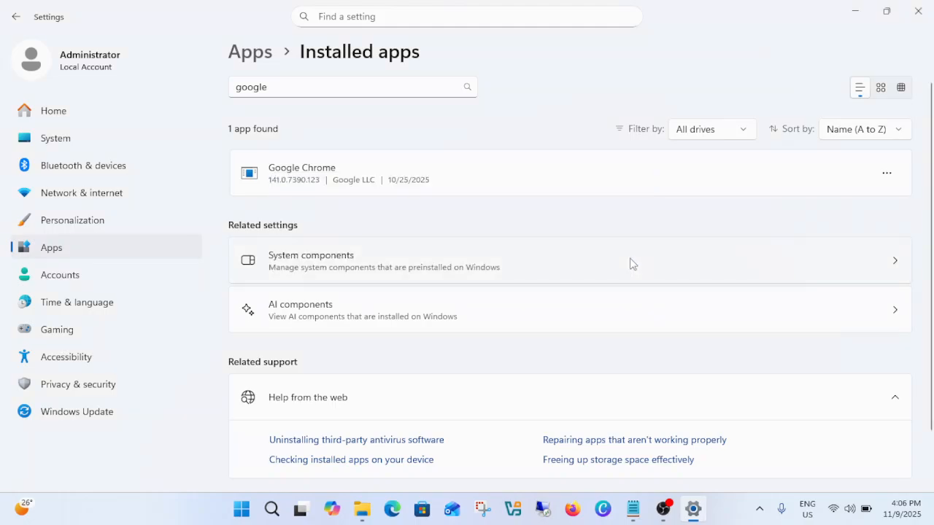
pyautogui.click(917, 13)
# Open Programs and Features with the Run command and refresh the list of programs
pyautogui.press('super+r')
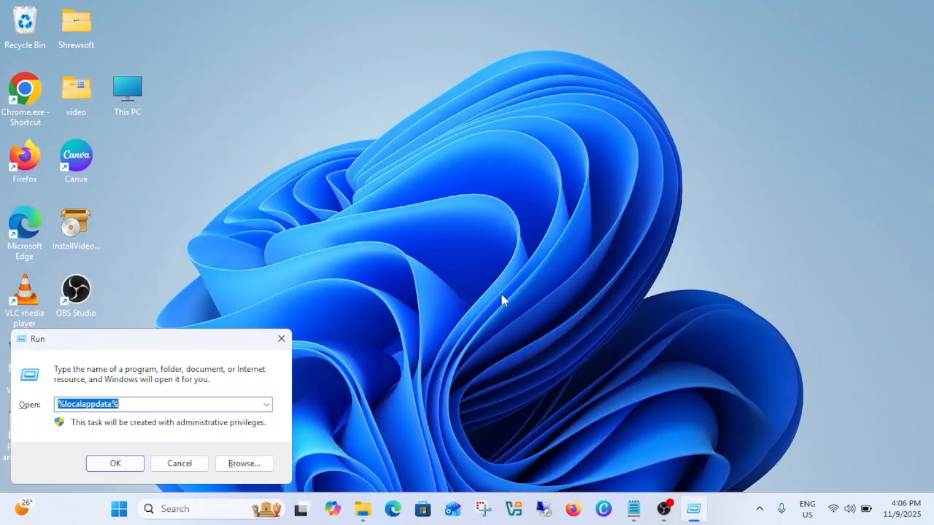
pyautogui.write('app')
pyautogui.press('Down')
pyautogui.press('Return')
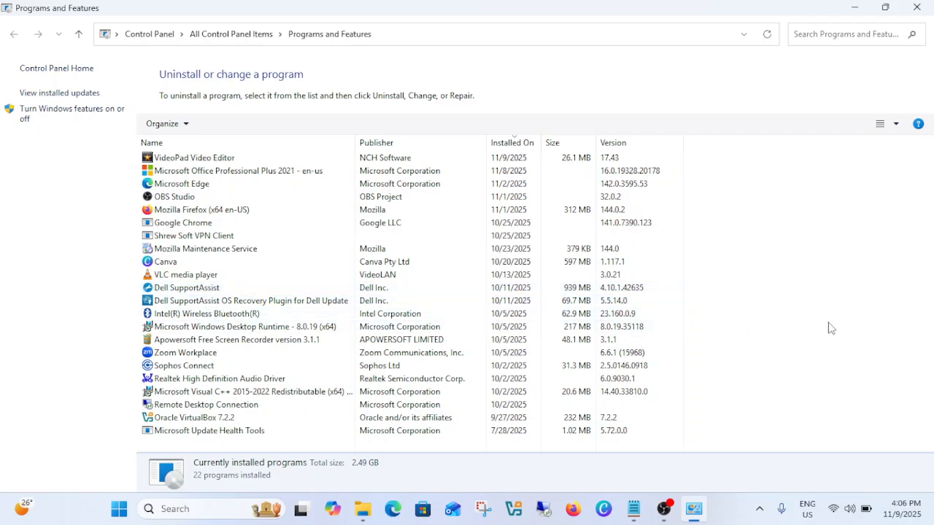
pyautogui.rightClick(789, 312)
pyautogui.click(836, 373)
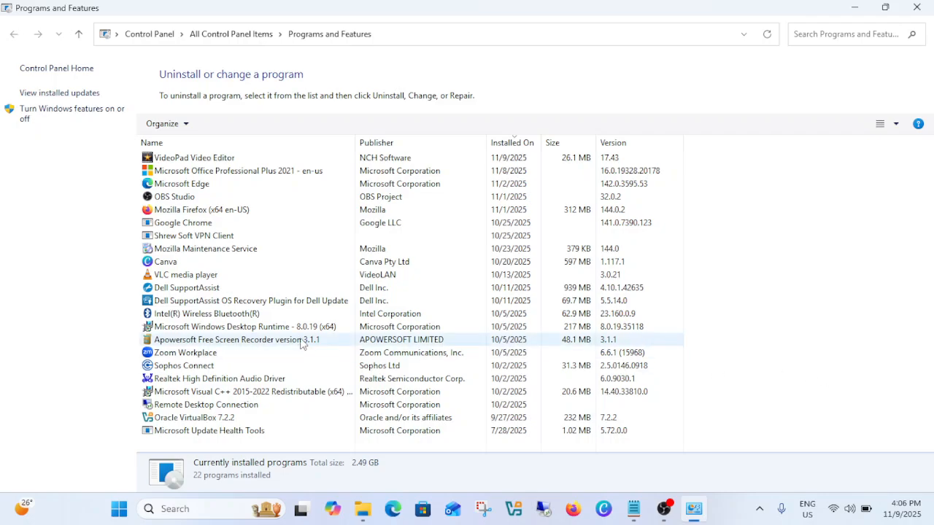
# Uninstall Google Chrome and agree to remove its entry from the Programs and Features list
pyautogui.click(223, 225)
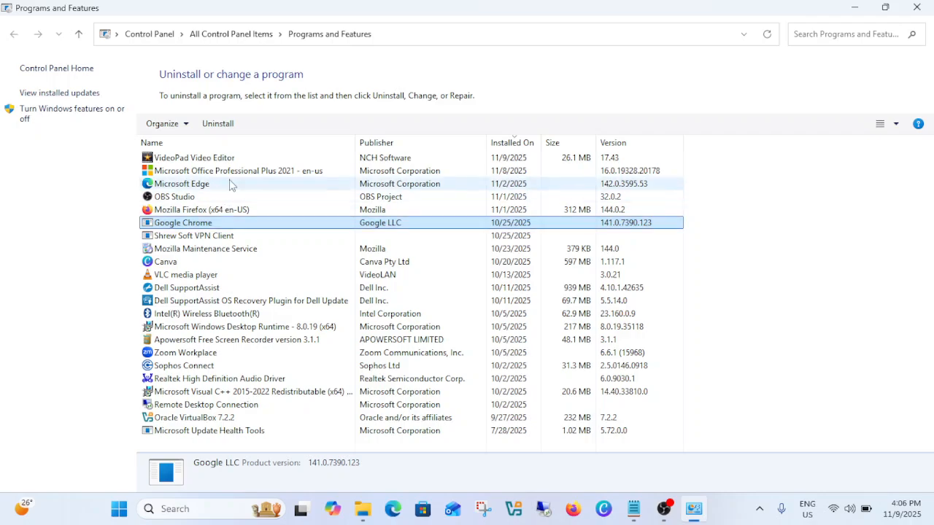
pyautogui.click(229, 128)
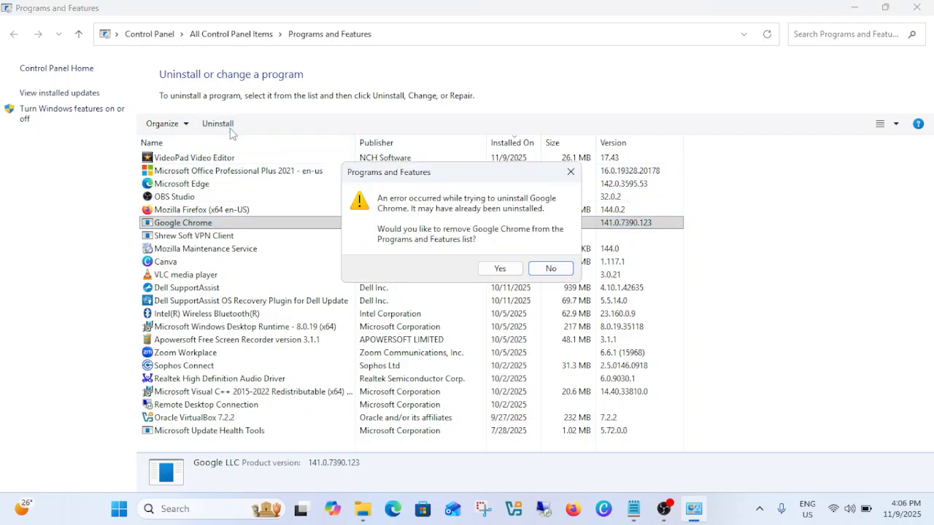
pyautogui.click(500, 268)
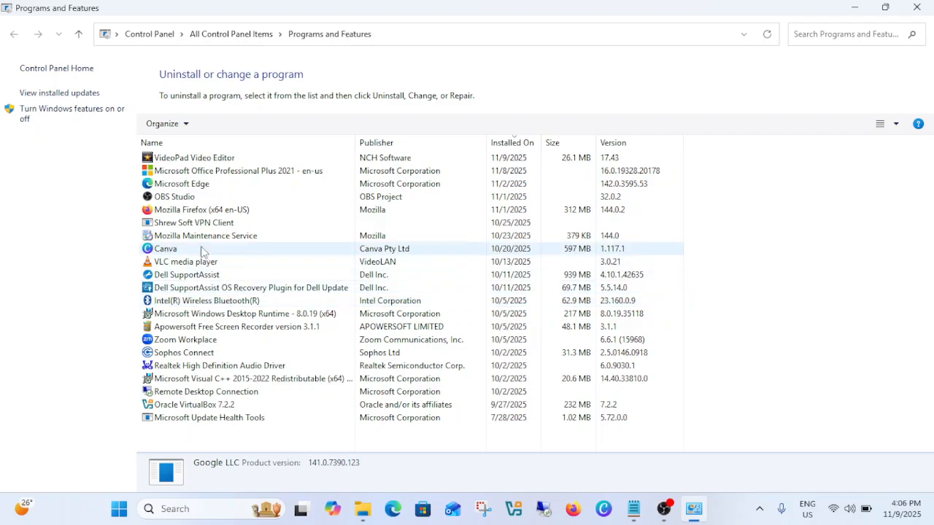
# Close Programs and Features and delete the "Chrome.exe - Shortcut" from the desktop
pyautogui.click(916, 8)
pyautogui.rightClick(472, 144)
pyautogui.click(502, 199)
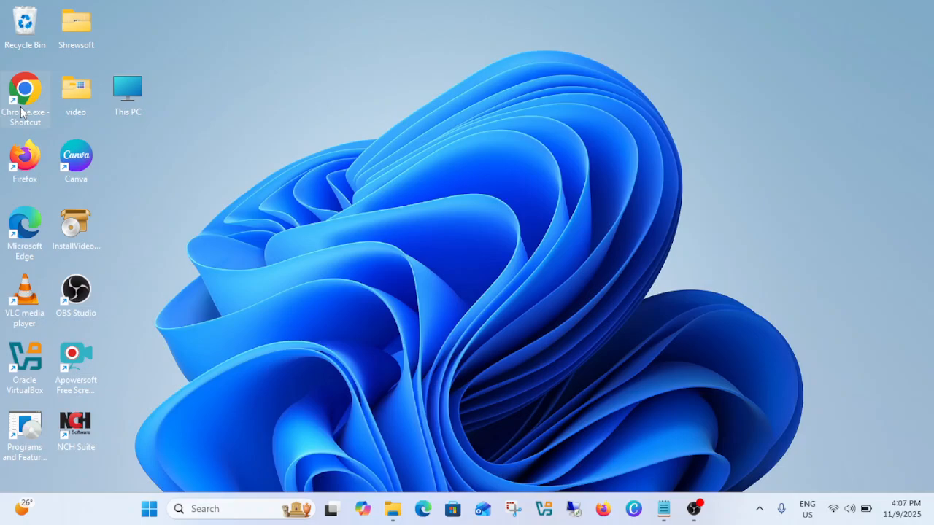
pyautogui.press('Delete')
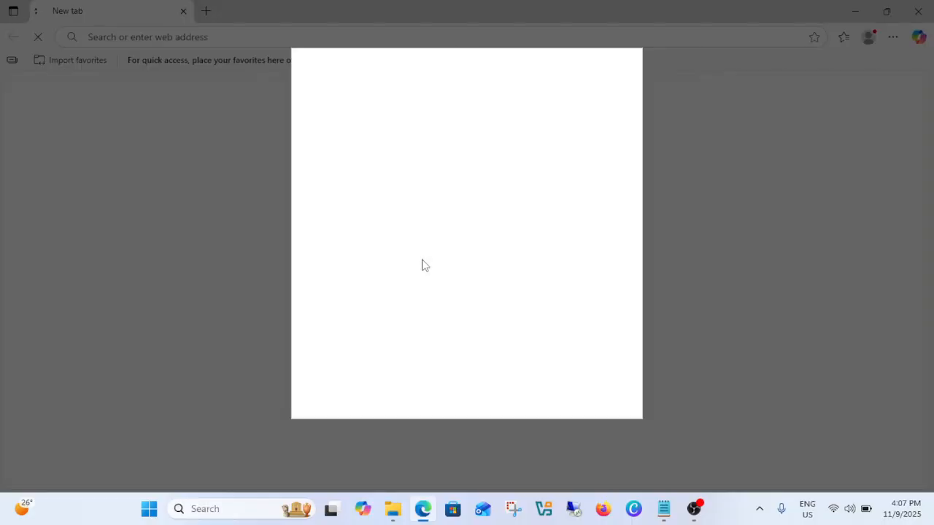
# Dismiss the Microsoft Edge startup dialog and search the web for "download chrome"
pyautogui.click(589, 399)
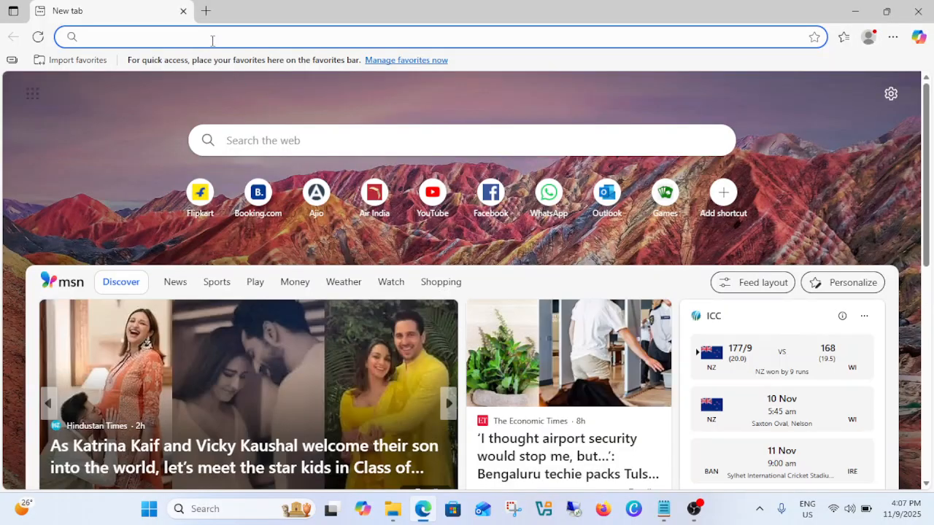
pyautogui.click(207, 37)
pyautogui.write('down')
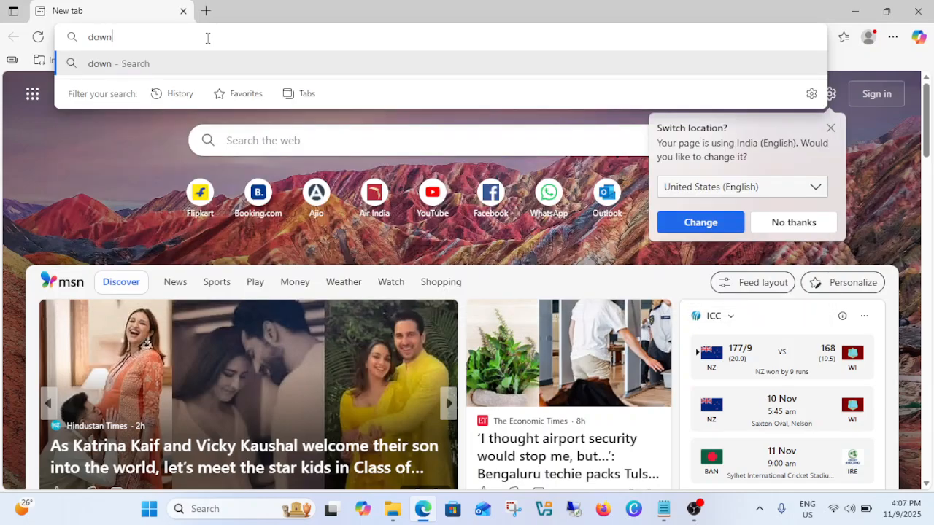
pyautogui.write('load chrome')
pyautogui.press('Return')
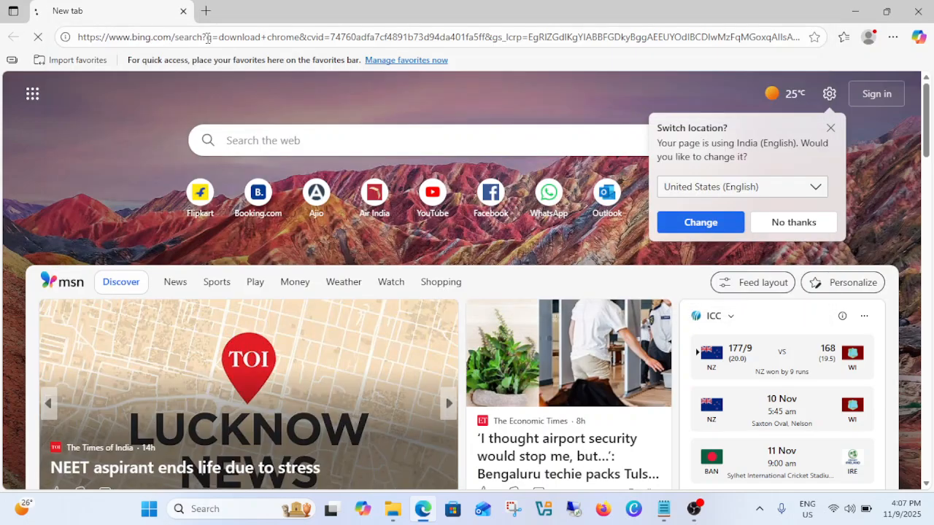
# Open Google's official Chrome page from the results and download Chrome with the usage statistics and crash reports option turned off
pyautogui.scroll(-2, 226, 181)
pyautogui.scroll(-1, 226, 181)
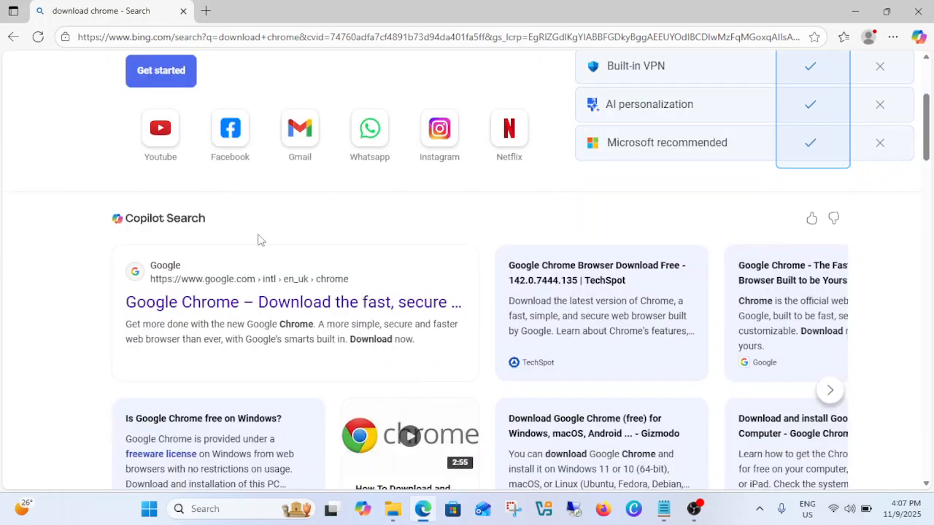
pyautogui.click(228, 307)
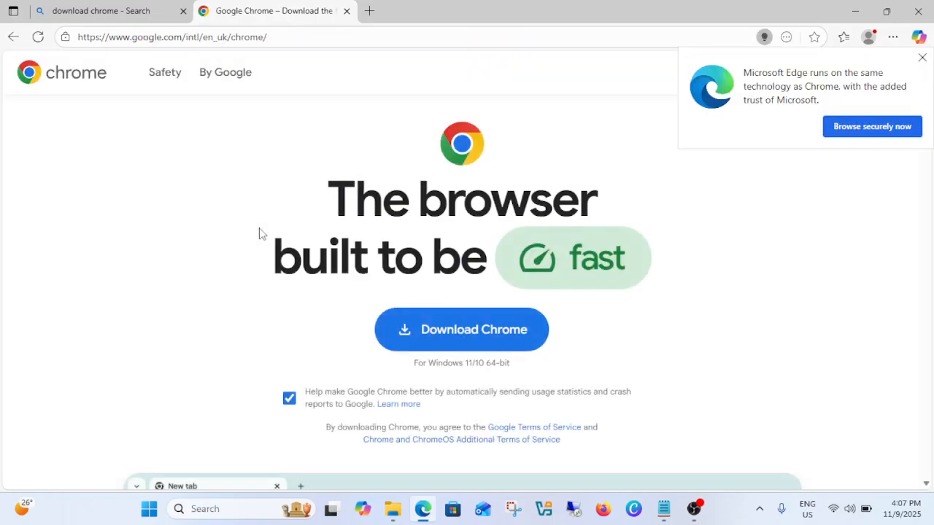
pyautogui.scroll(-2, 261, 237)
pyautogui.click(291, 263)
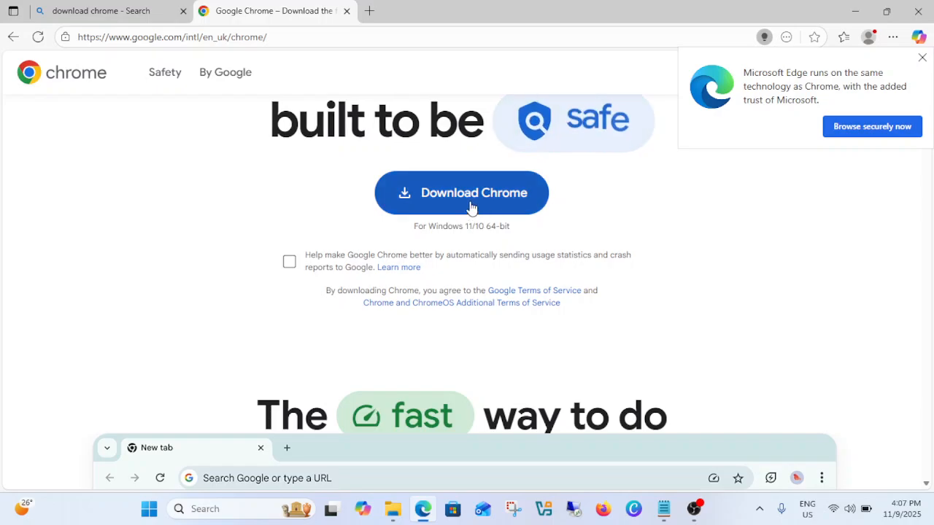
pyautogui.click(470, 203)
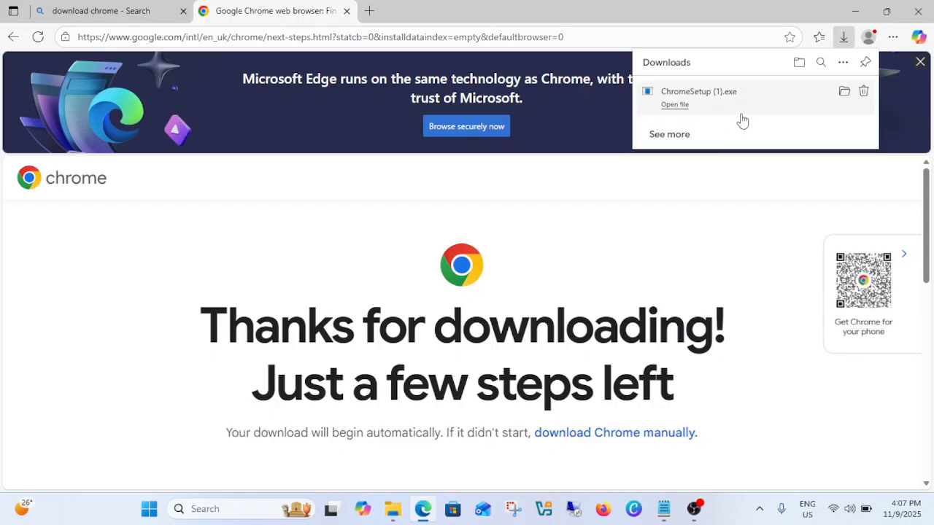
# Run "ChromeSetup (1).exe" from the Downloads folder, then minimize the folder window and close Microsoft Edge
pyautogui.click(844, 94)
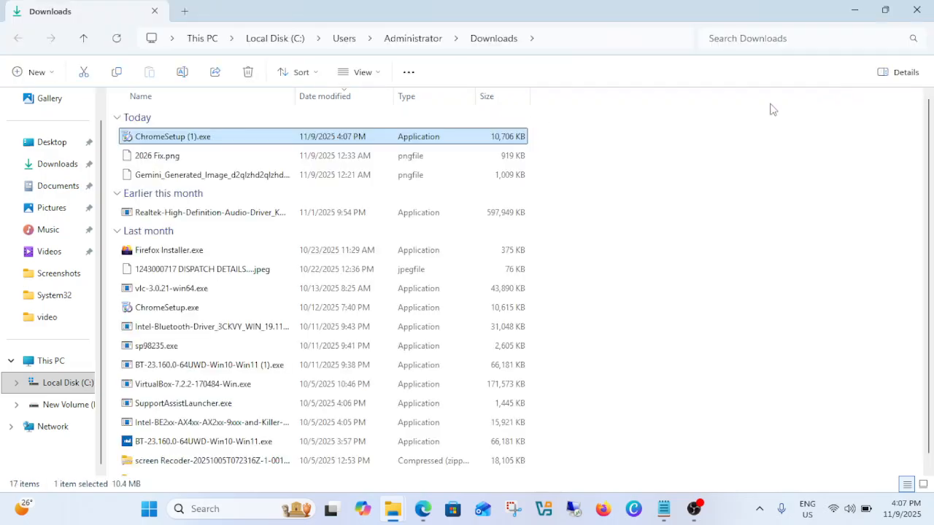
pyautogui.doubleClick(186, 136)
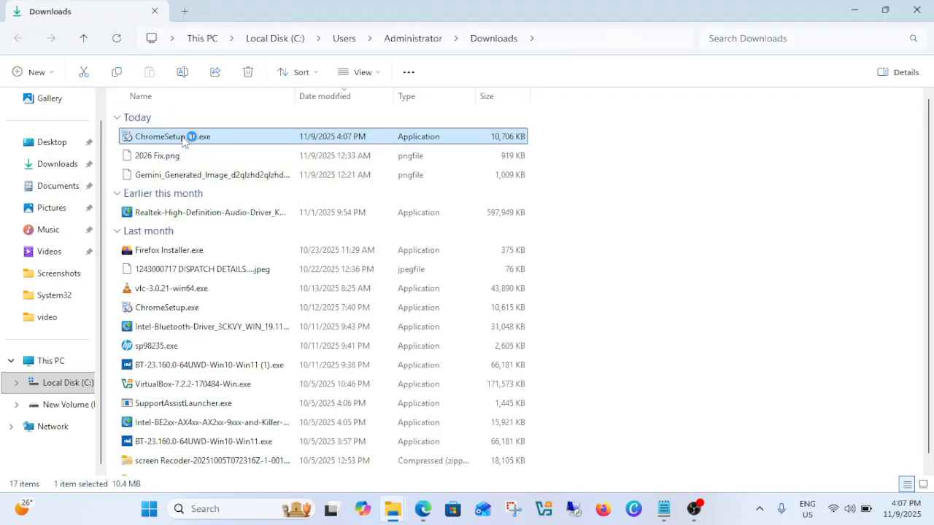
pyautogui.click(855, 10)
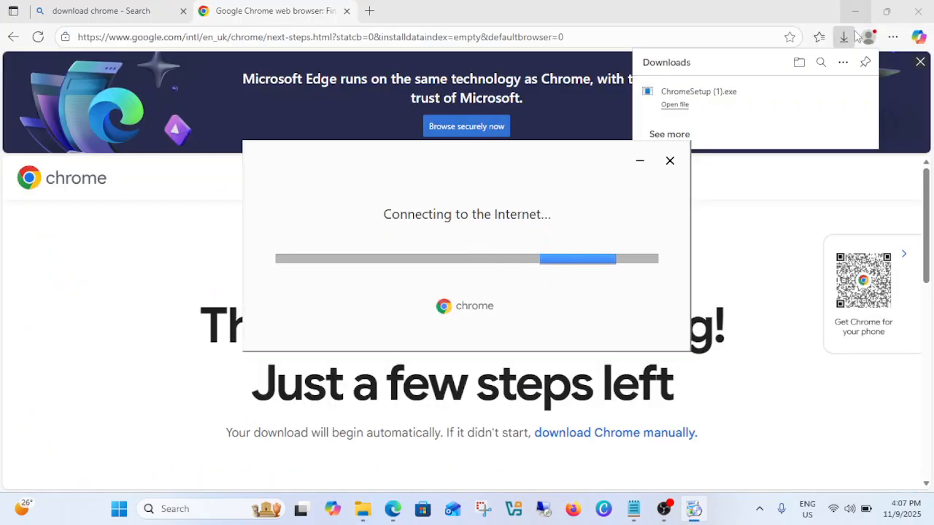
pyautogui.click(917, 22)
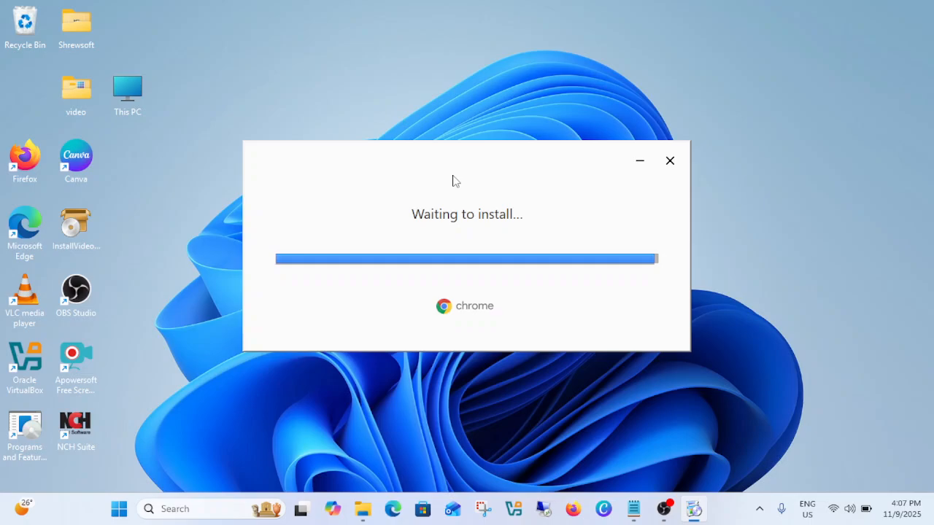
pyautogui.rightClick(758, 145)
pyautogui.click(786, 204)
pyautogui.rightClick(771, 174)
pyautogui.click(665, 238)
pyautogui.rightClick(733, 203)
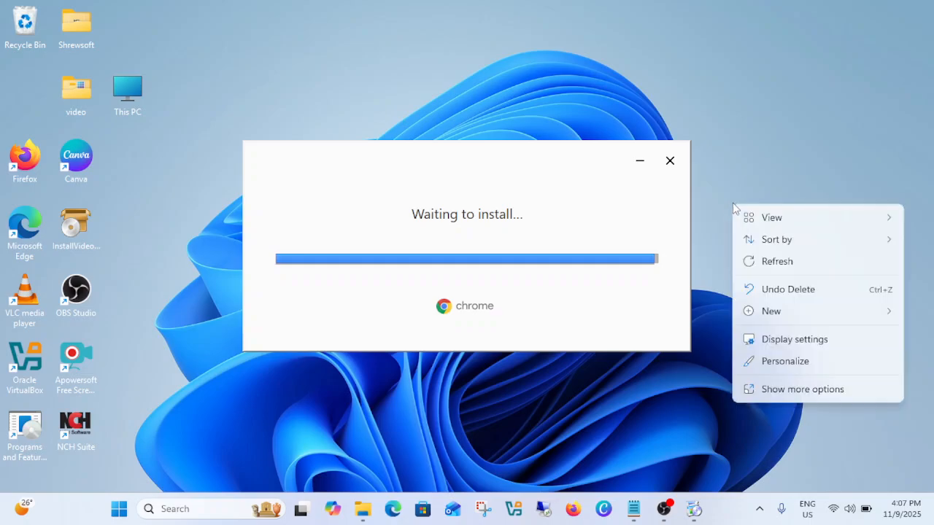
pyautogui.click(764, 259)
pyautogui.moveTo(556, 177); pyautogui.dragTo(449, 129)
pyautogui.rightClick(688, 133)
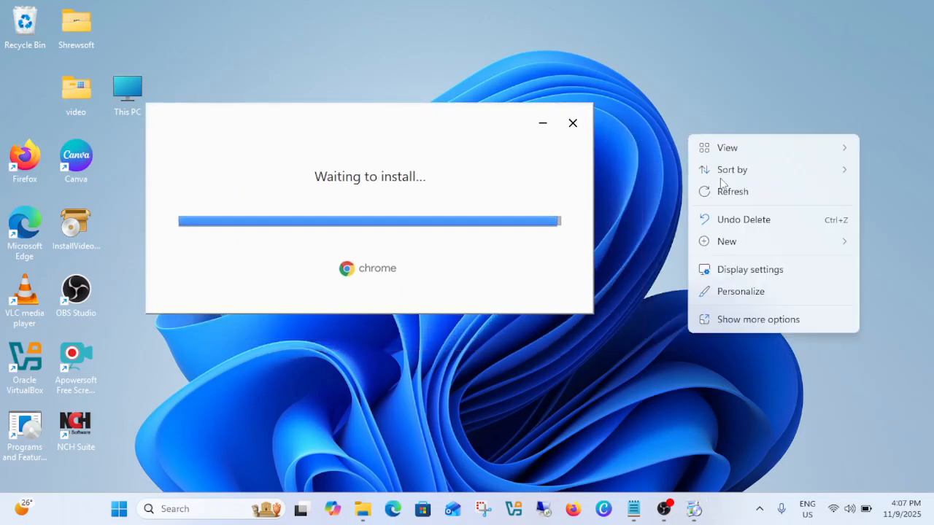
pyautogui.click(723, 191)
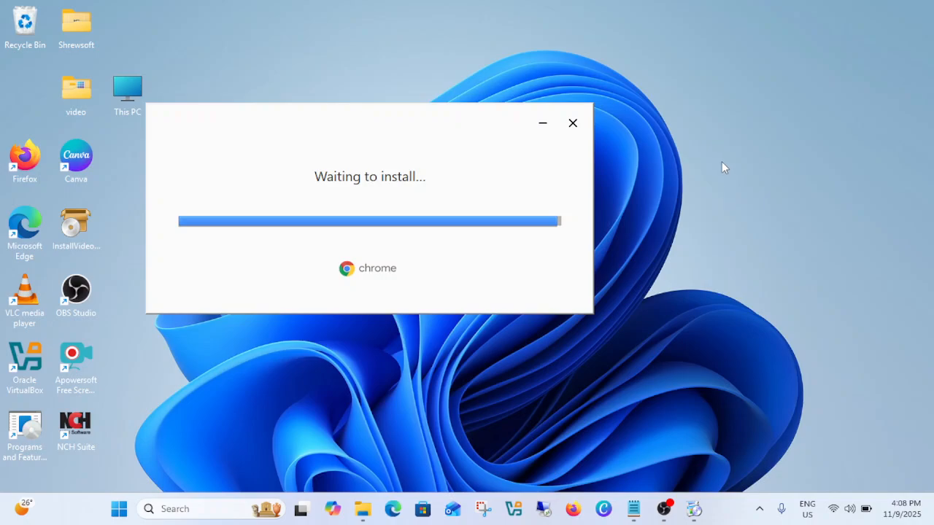
pyautogui.rightClick(721, 162)
pyautogui.click(758, 219)
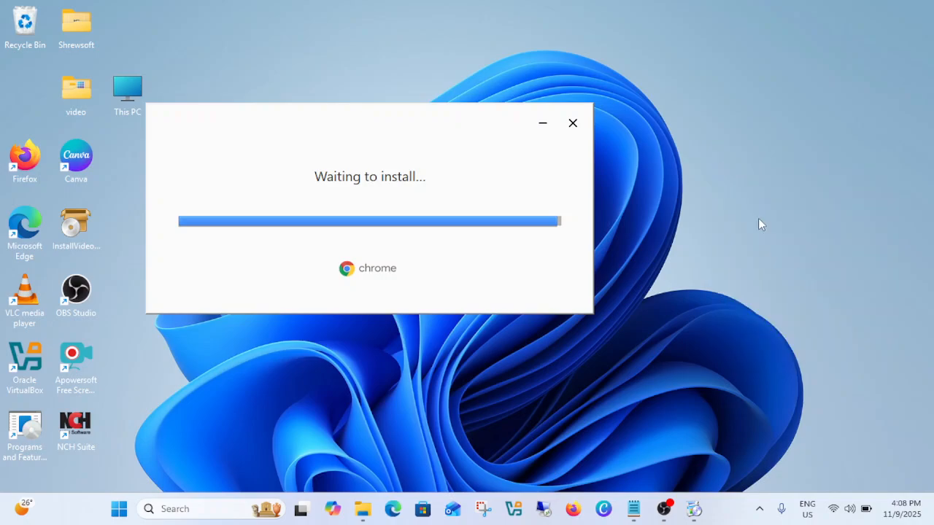
pyautogui.rightClick(714, 199)
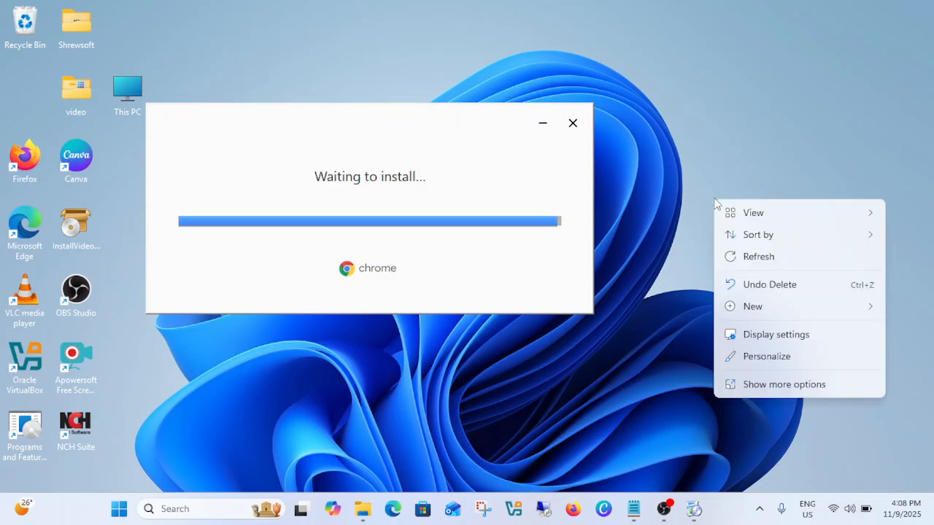
pyautogui.click(746, 256)
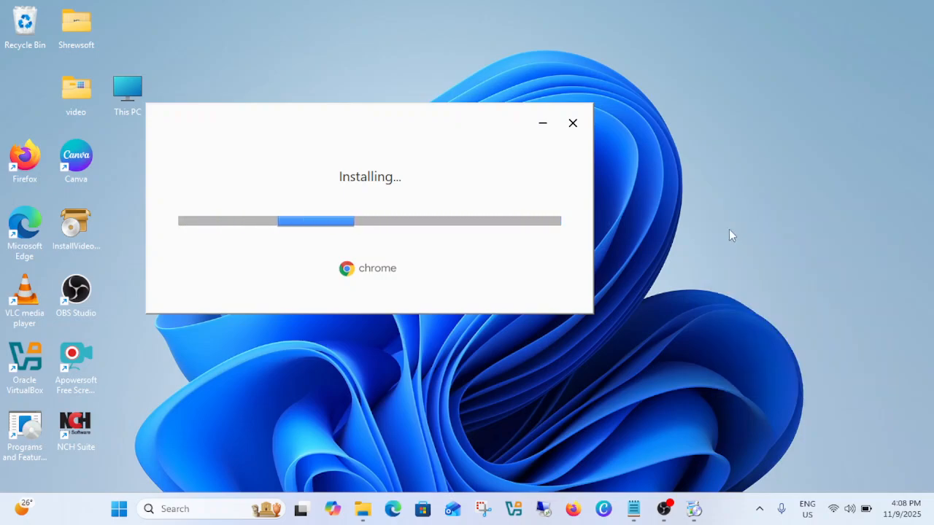
pyautogui.rightClick(709, 196)
pyautogui.click(742, 253)
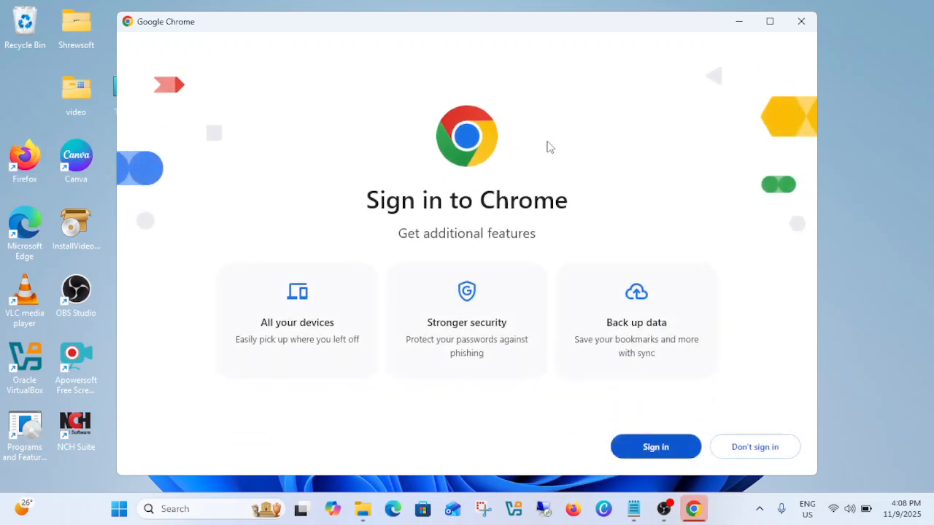
# Start Chrome without signing in and accept the enhanced ad privacy notice
pyautogui.click(745, 447)
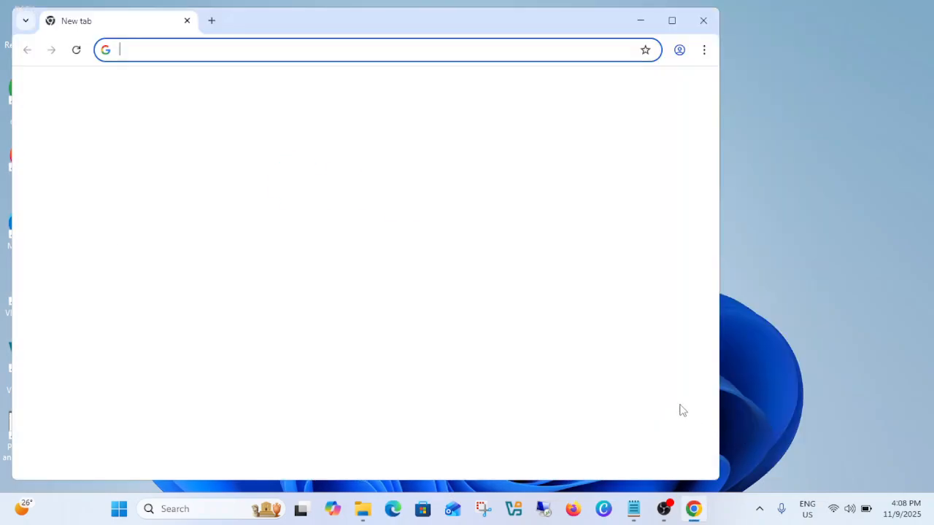
pyautogui.click(367, 457)
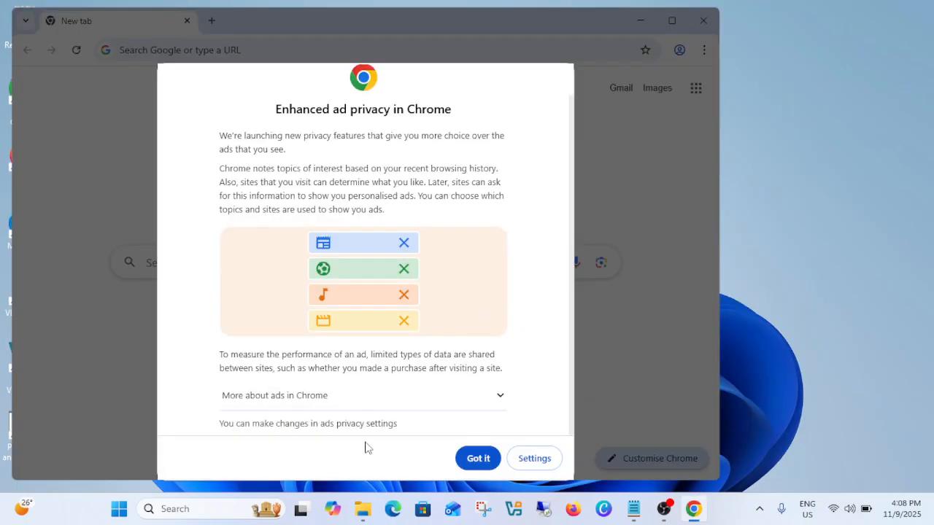
pyautogui.click(482, 461)
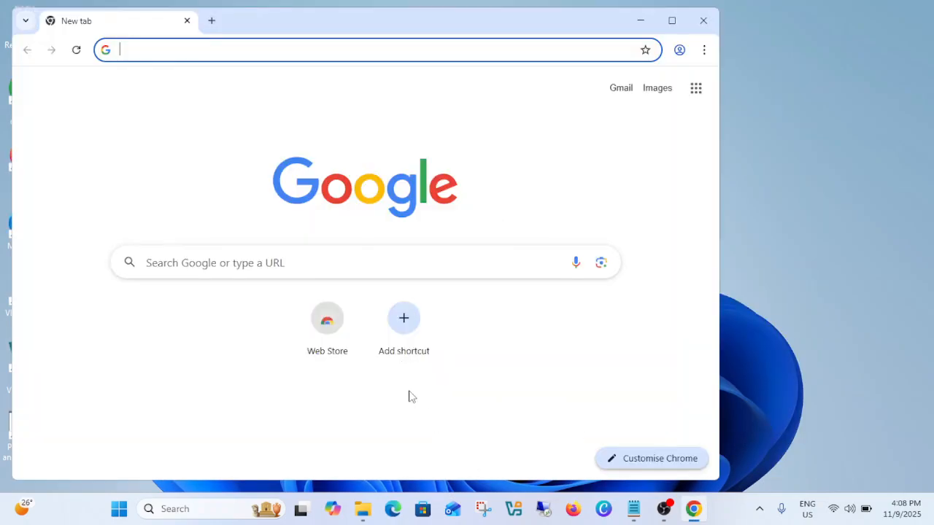
# Maximize the new Chrome window, close it, and refresh the desktop
pyautogui.click(672, 20)
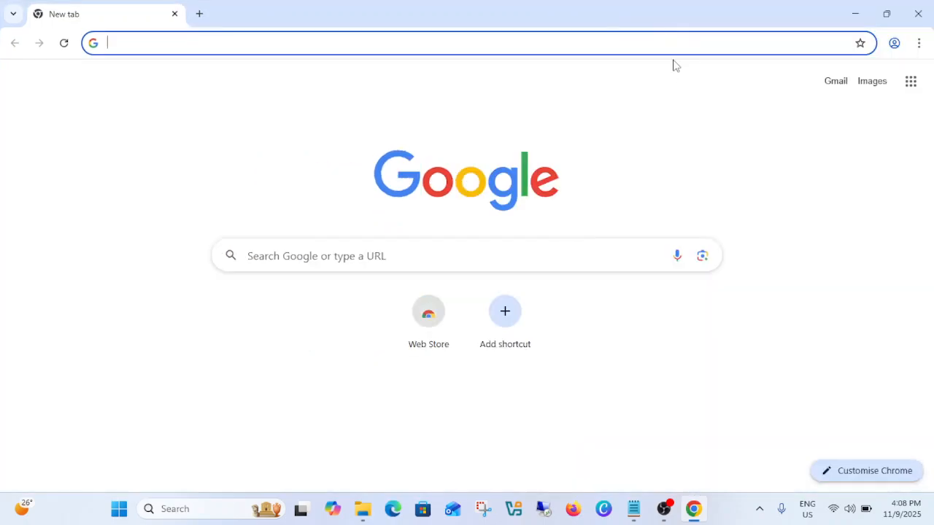
pyautogui.click(917, 13)
pyautogui.rightClick(446, 209)
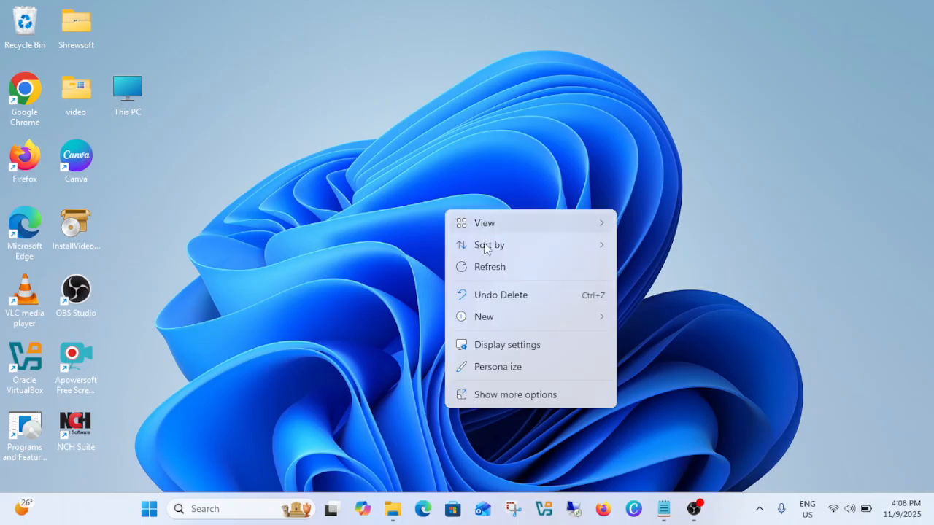
pyautogui.click(483, 271)
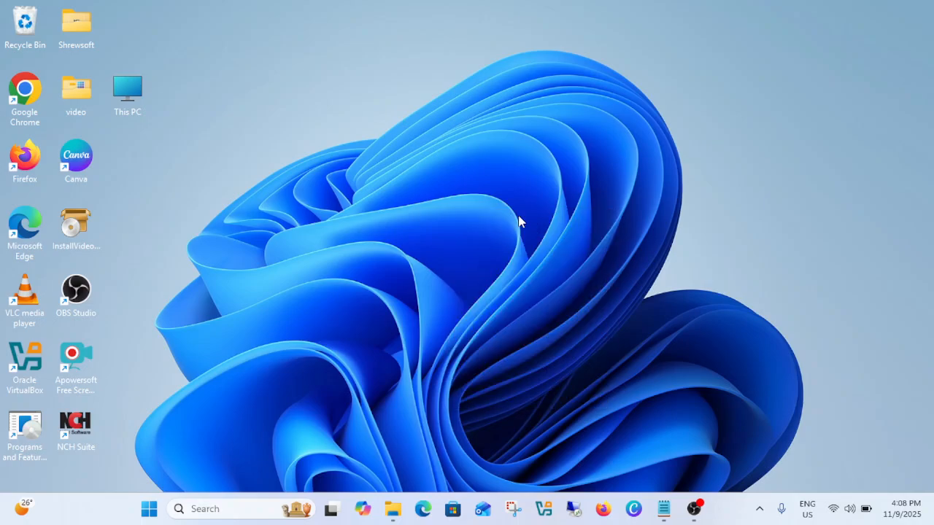